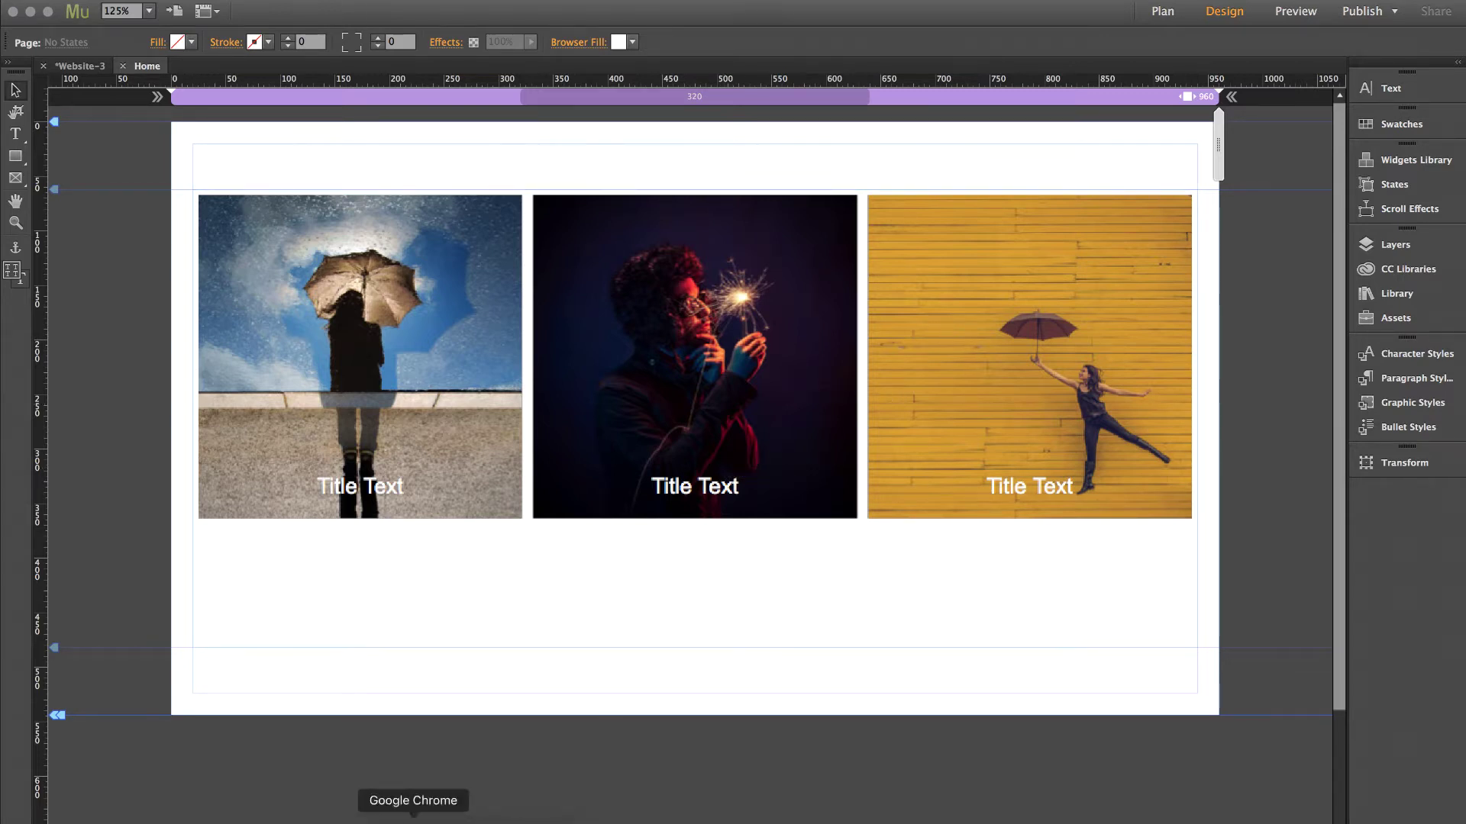
# In the Chrome preview, cycle the reveal panel through the first and second images, then return to Muse.
pyautogui.click(413, 819)
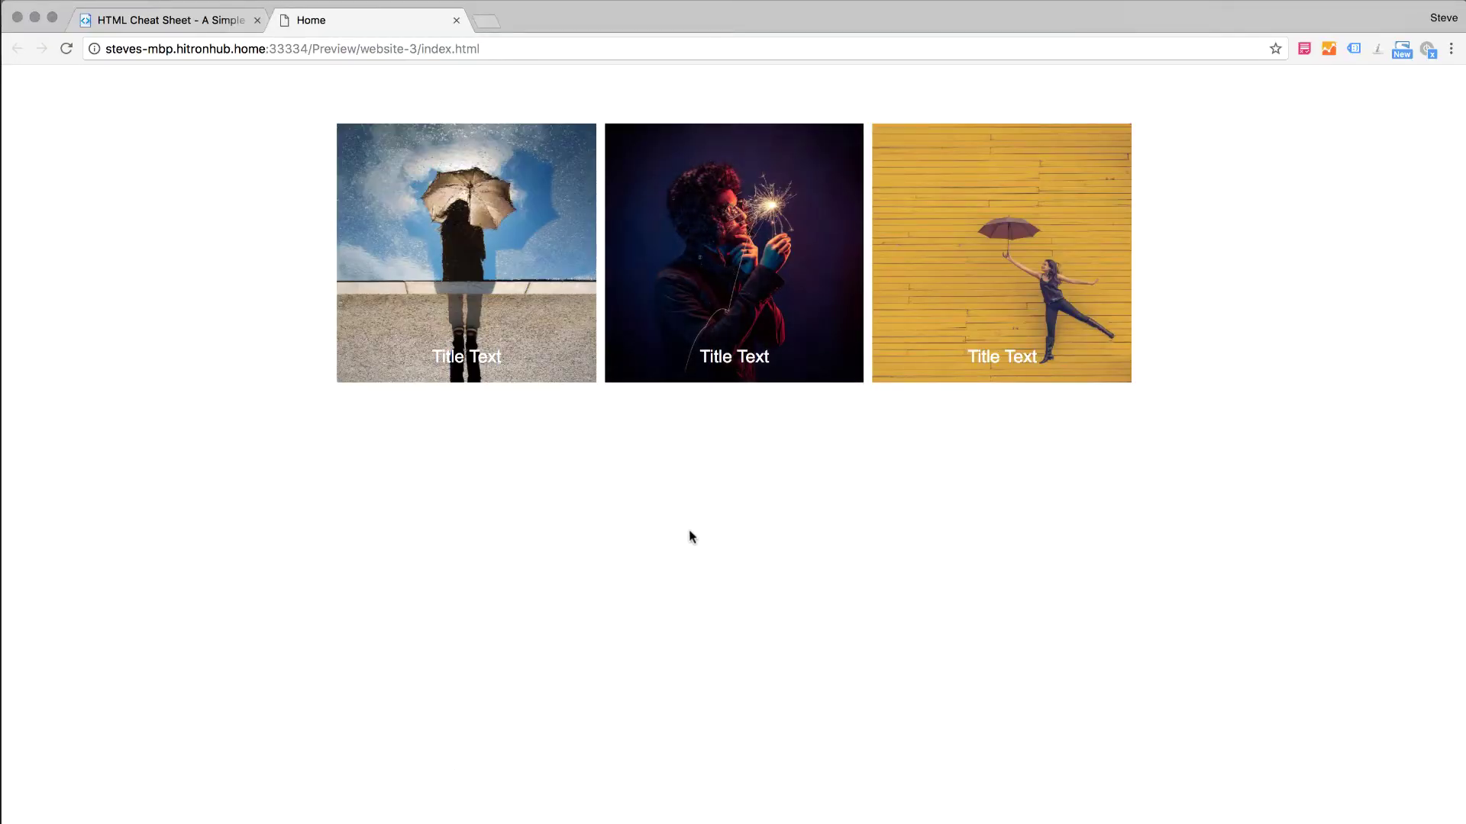
pyautogui.click(498, 251)
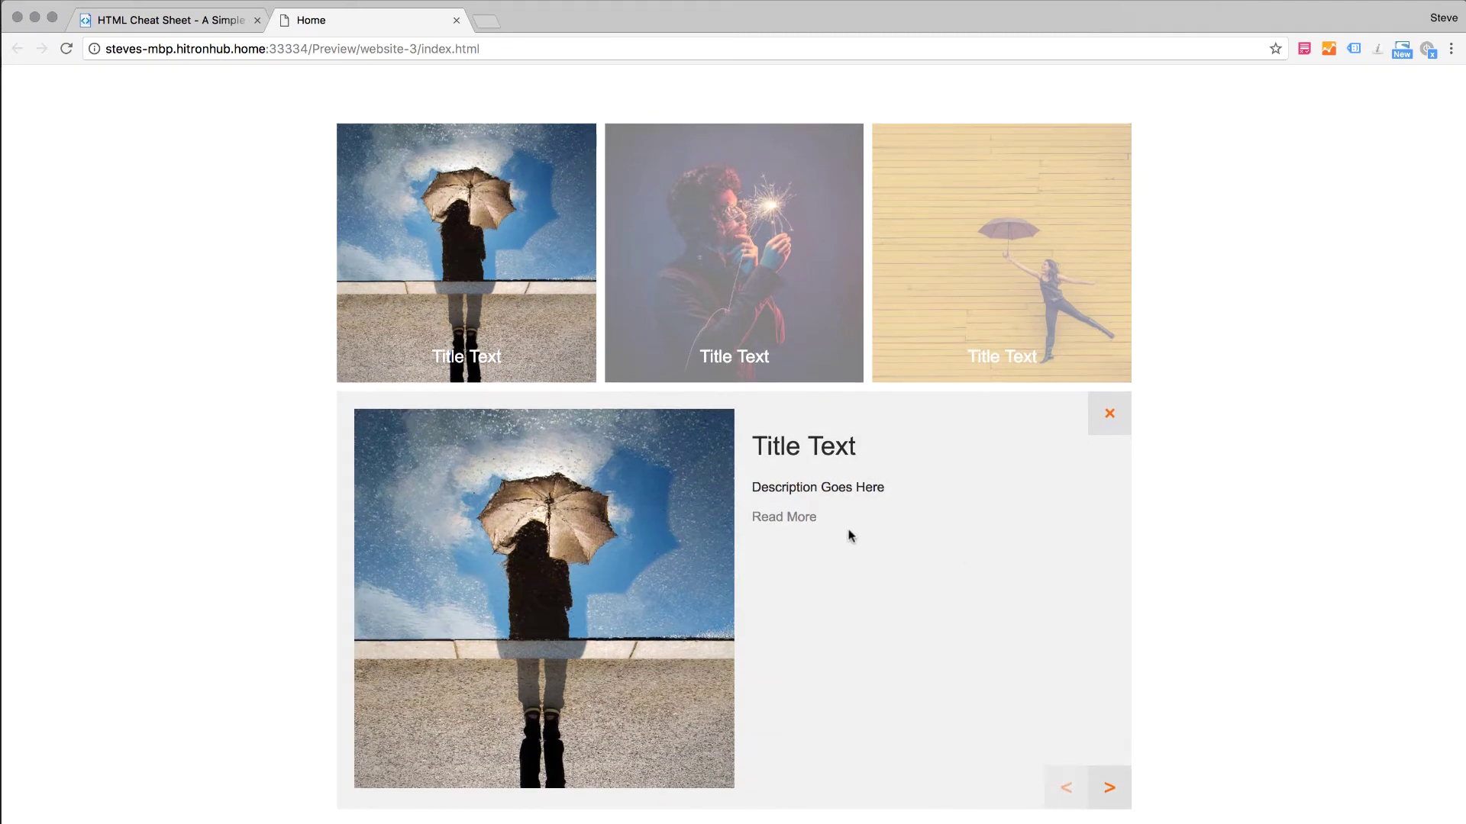
pyautogui.click(757, 231)
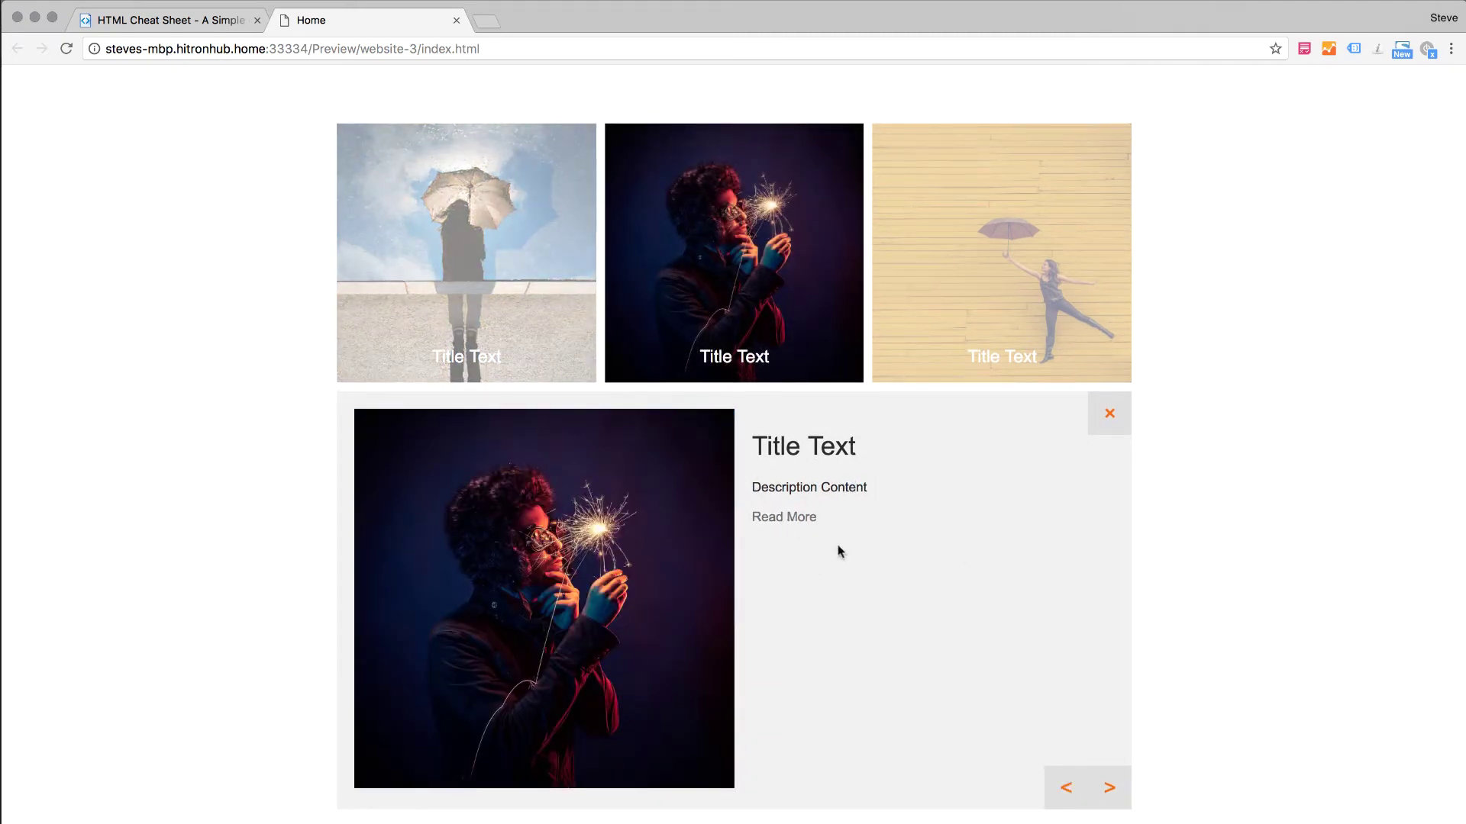
pyautogui.press('Right')
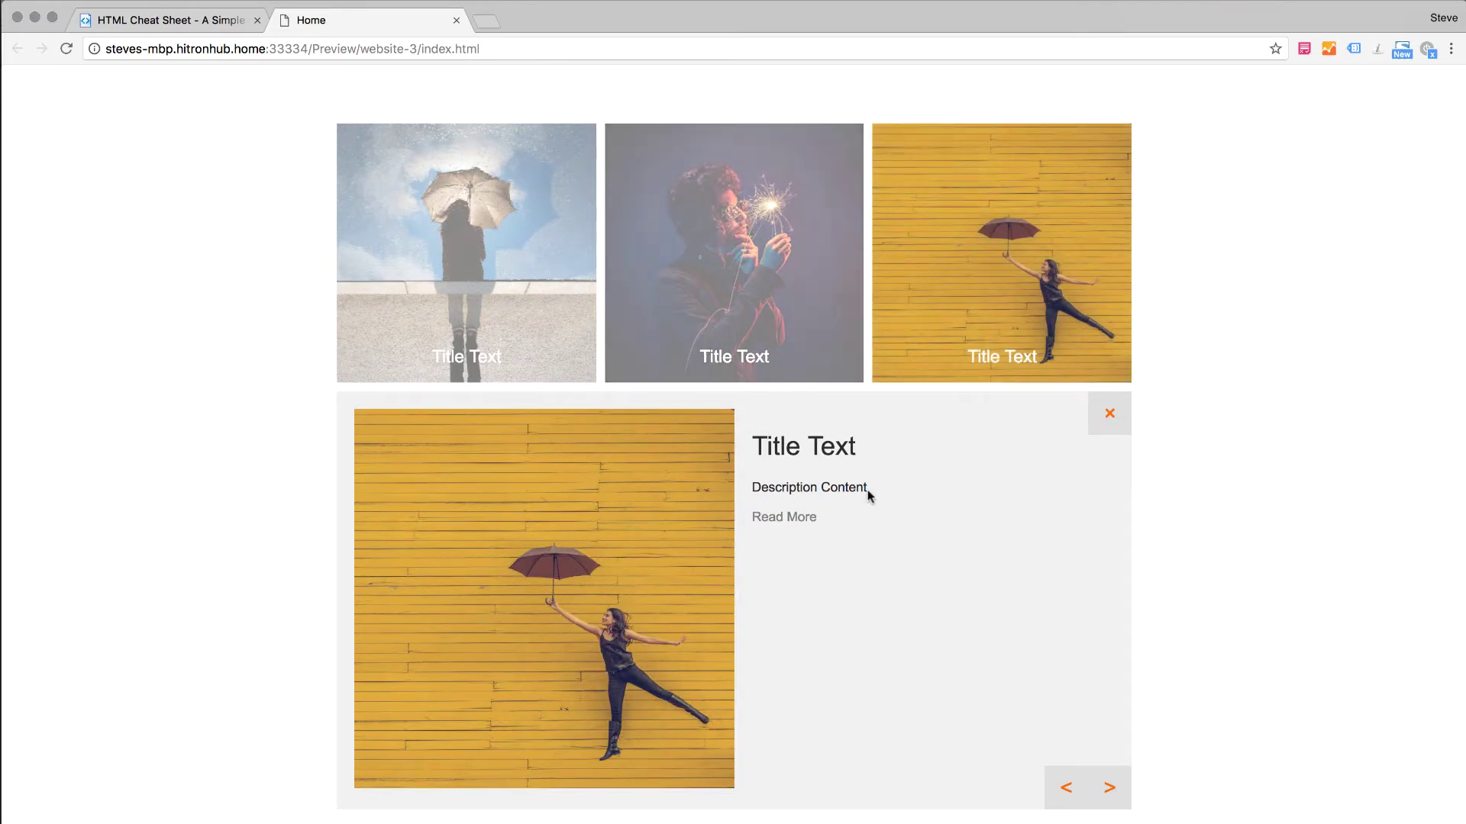
pyautogui.click(452, 225)
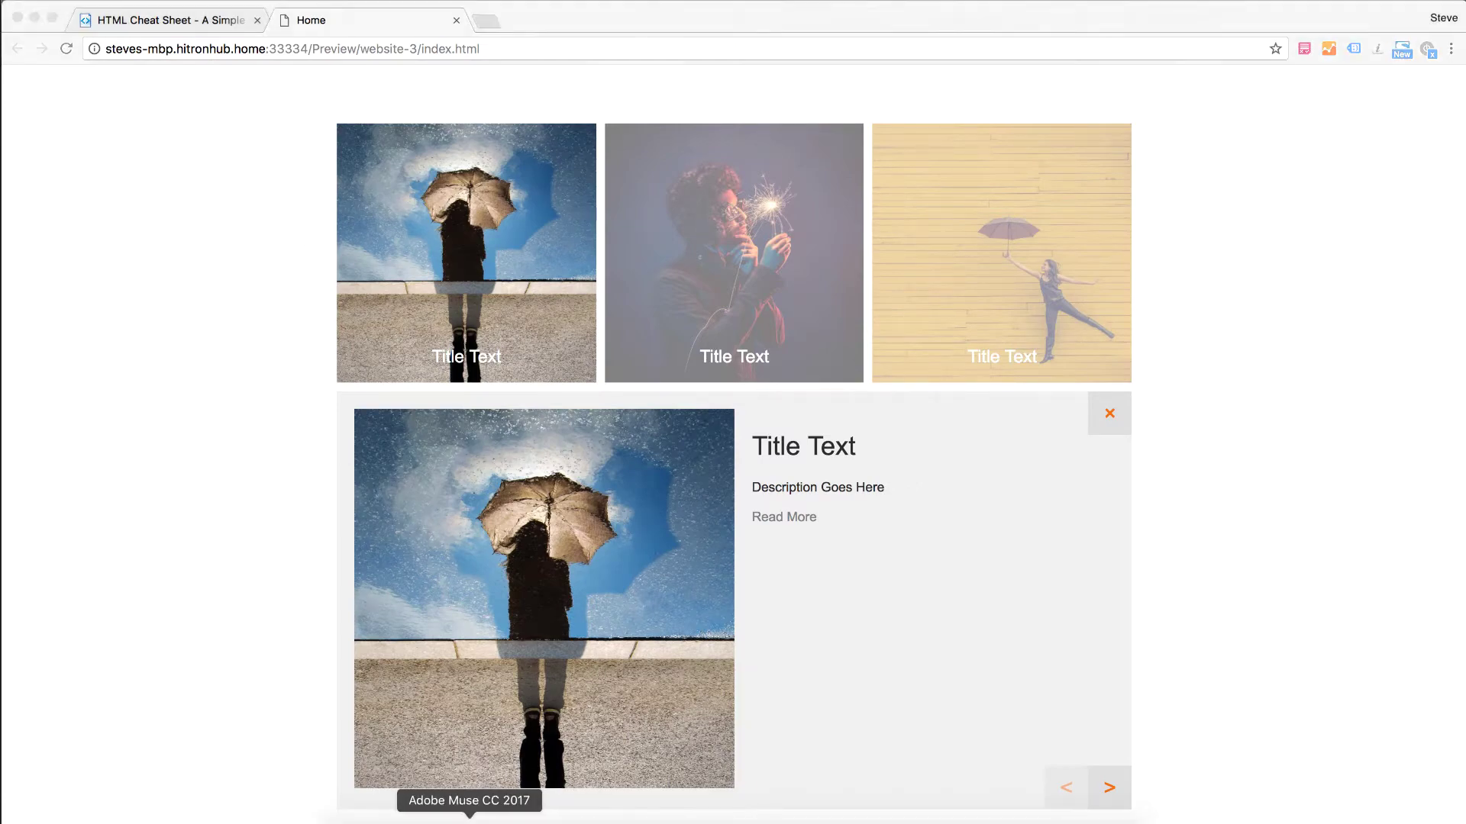
pyautogui.click(518, 809)
# Open the Rapid Reveal images and content settings and select the Lorem ipsum paragraph in TextEdit.
pyautogui.click(1213, 189)
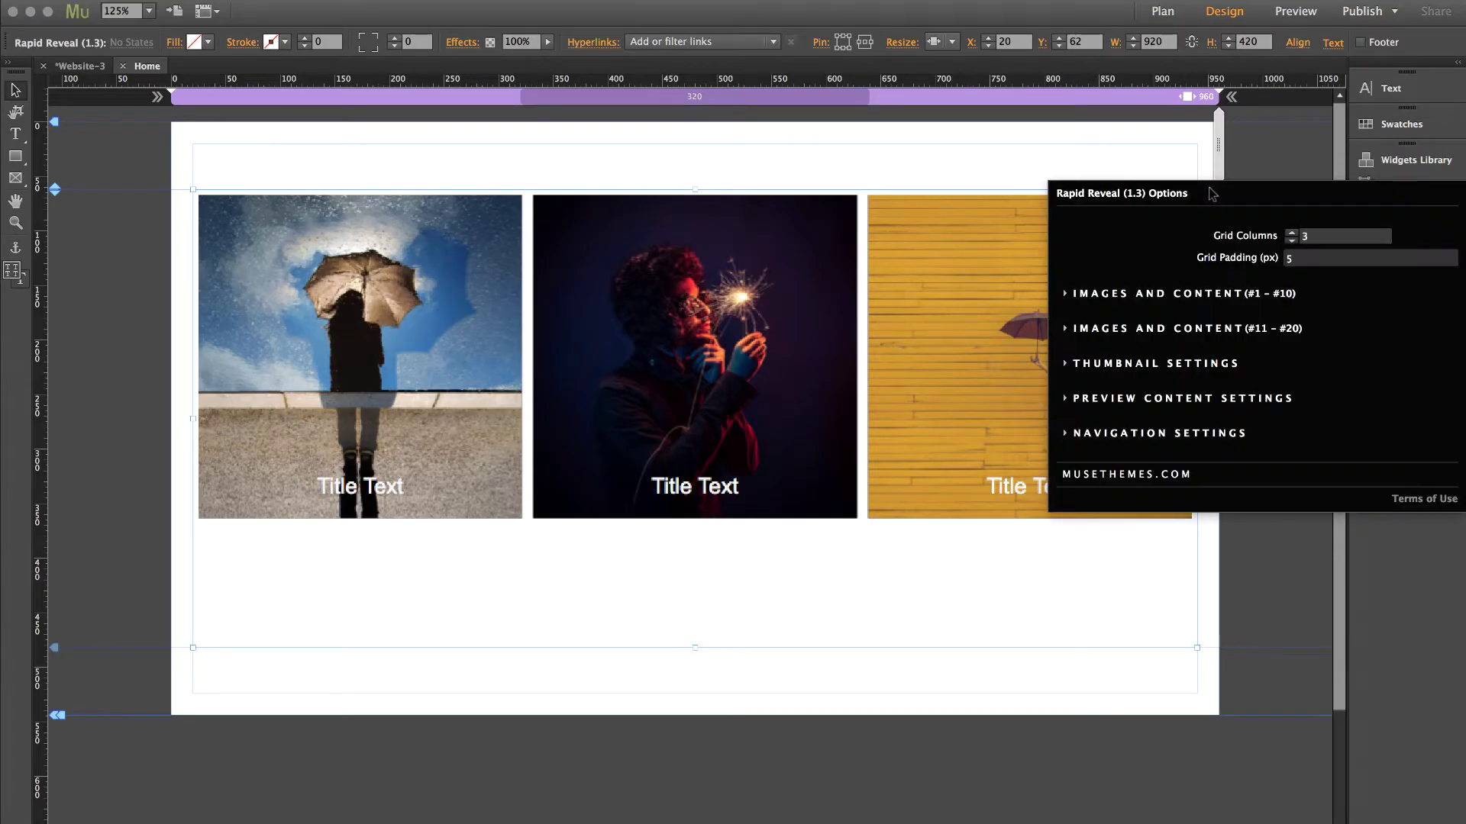
pyautogui.click(1079, 295)
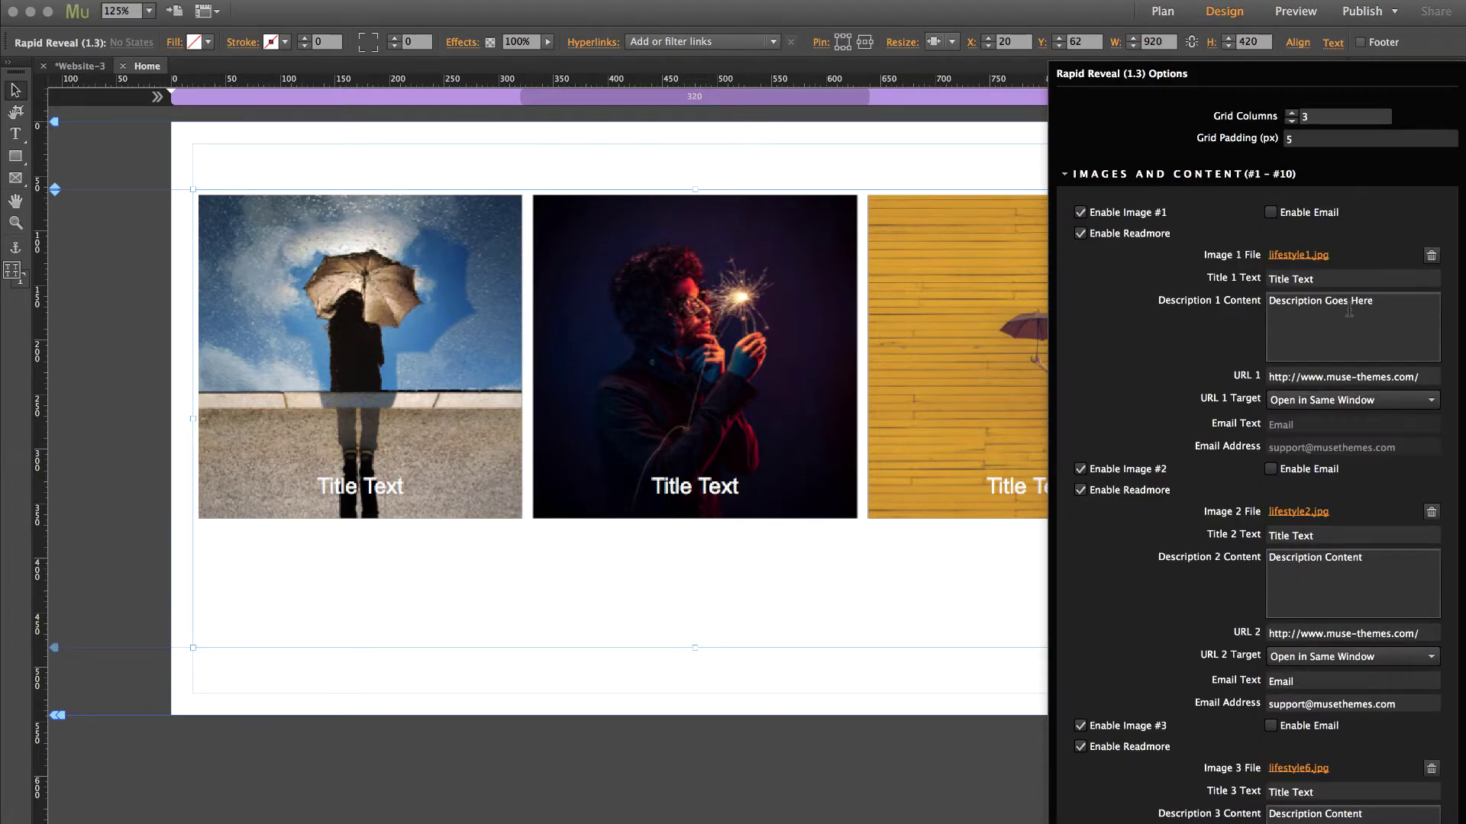
pyautogui.click(972, 815)
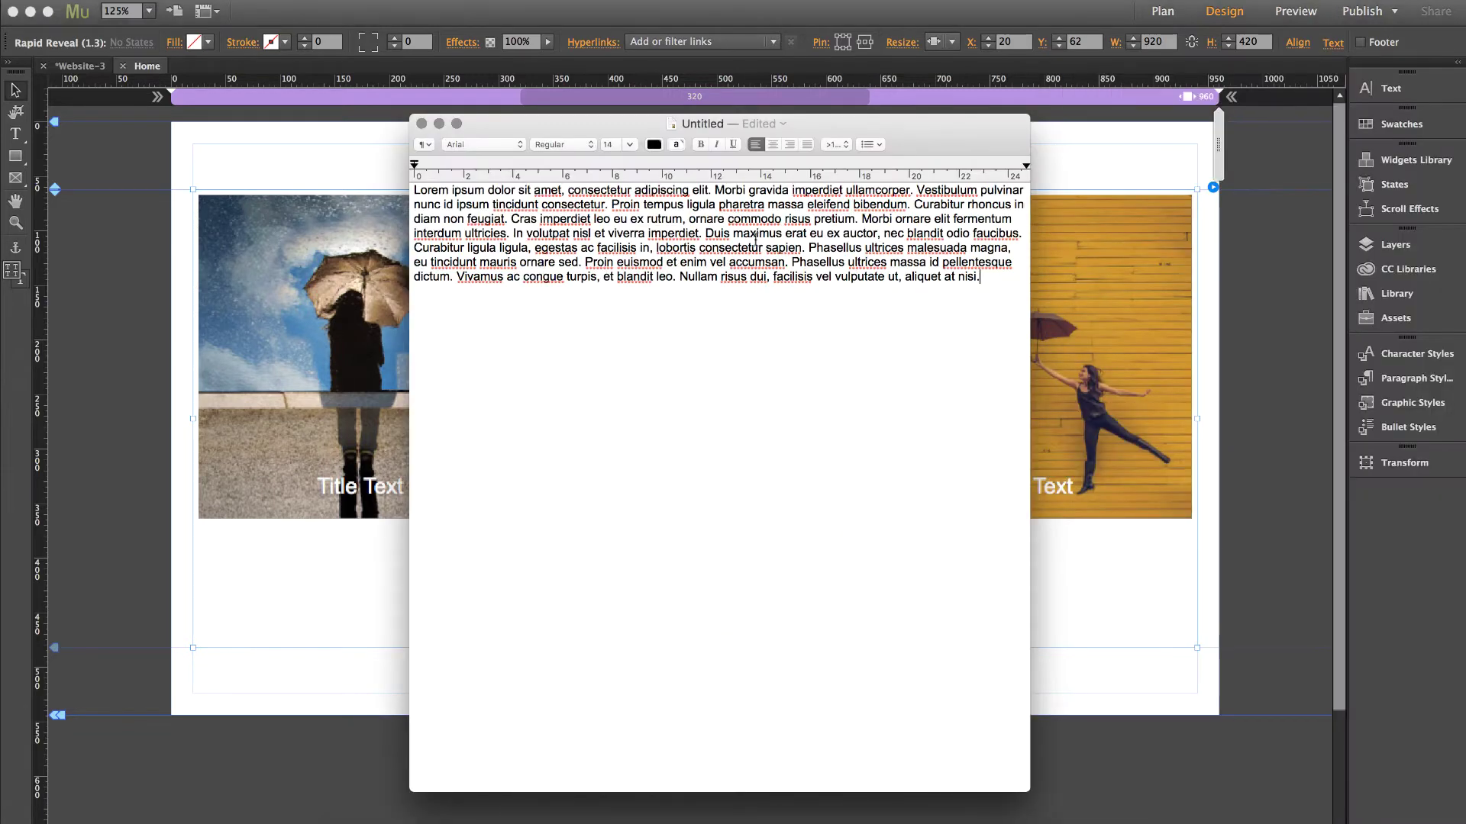
pyautogui.moveTo(985, 276); pyautogui.dragTo(357, 170)
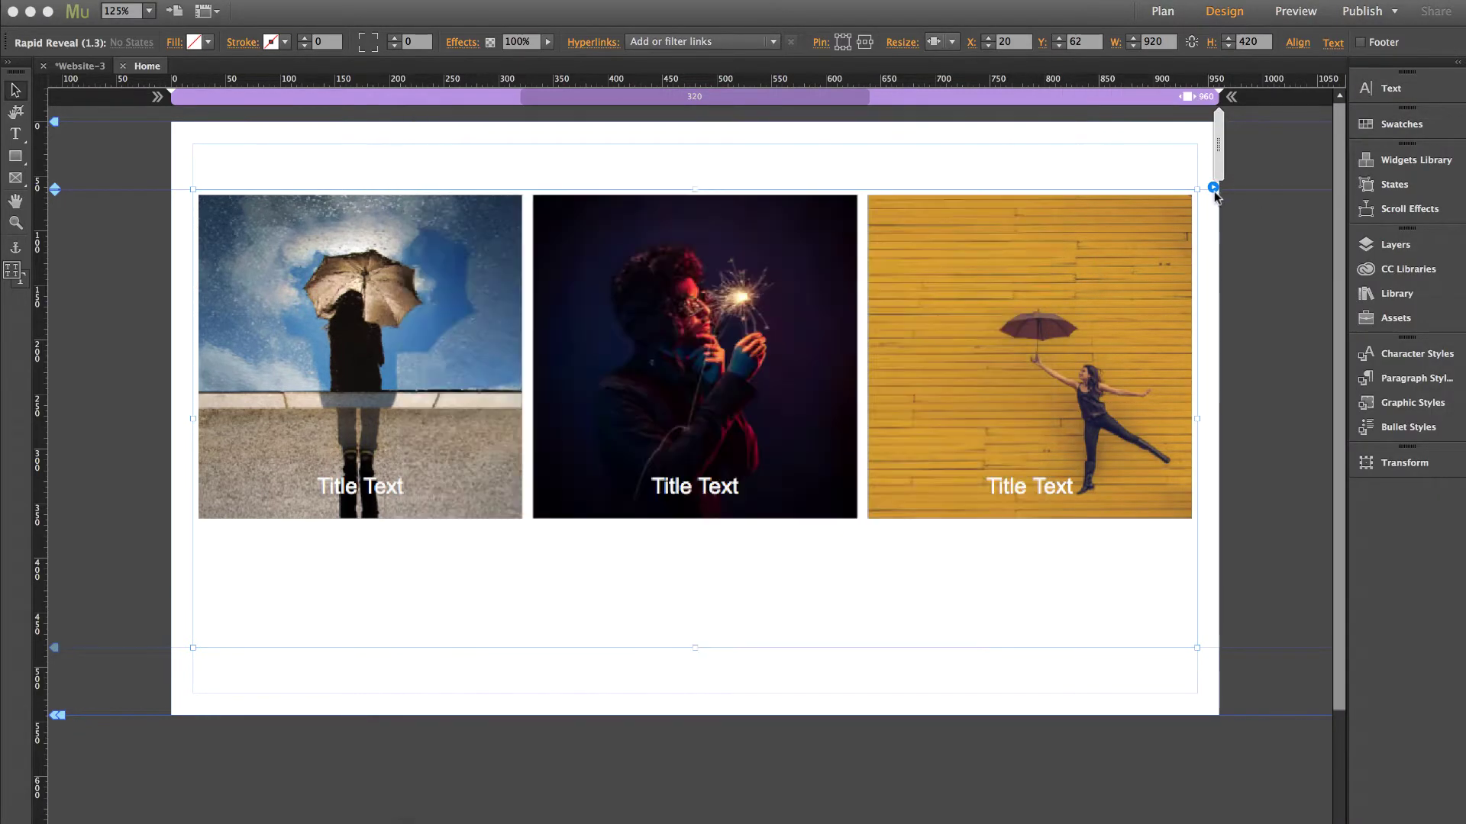
# Paste the Lorem ipsum paragraph into Description 1 Content of the Rapid Reveal options.
pyautogui.click(1215, 191)
pyautogui.click(1215, 189)
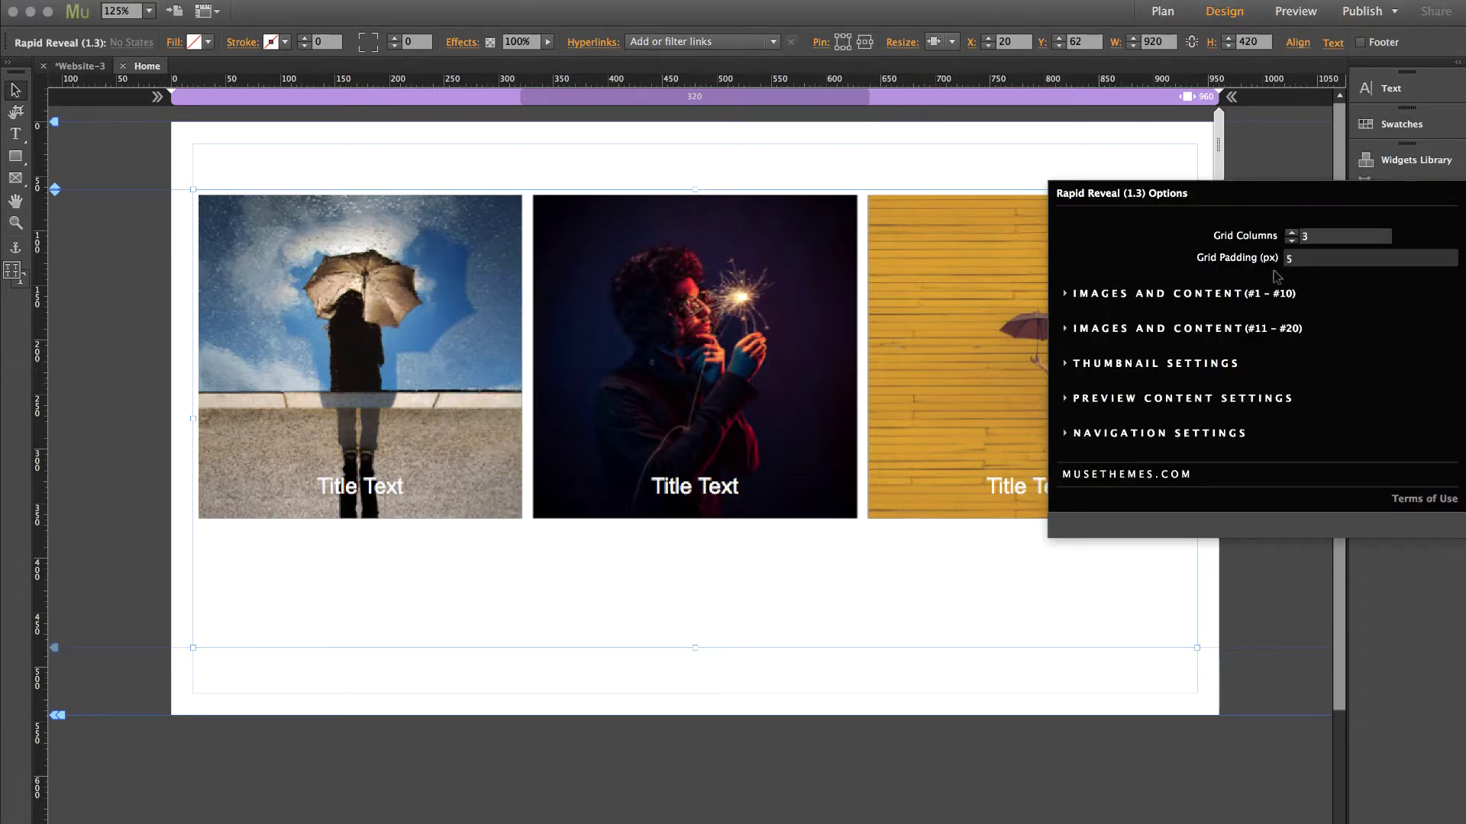
pyautogui.click(1247, 298)
pyautogui.click(1240, 299)
pyautogui.press('super+v')
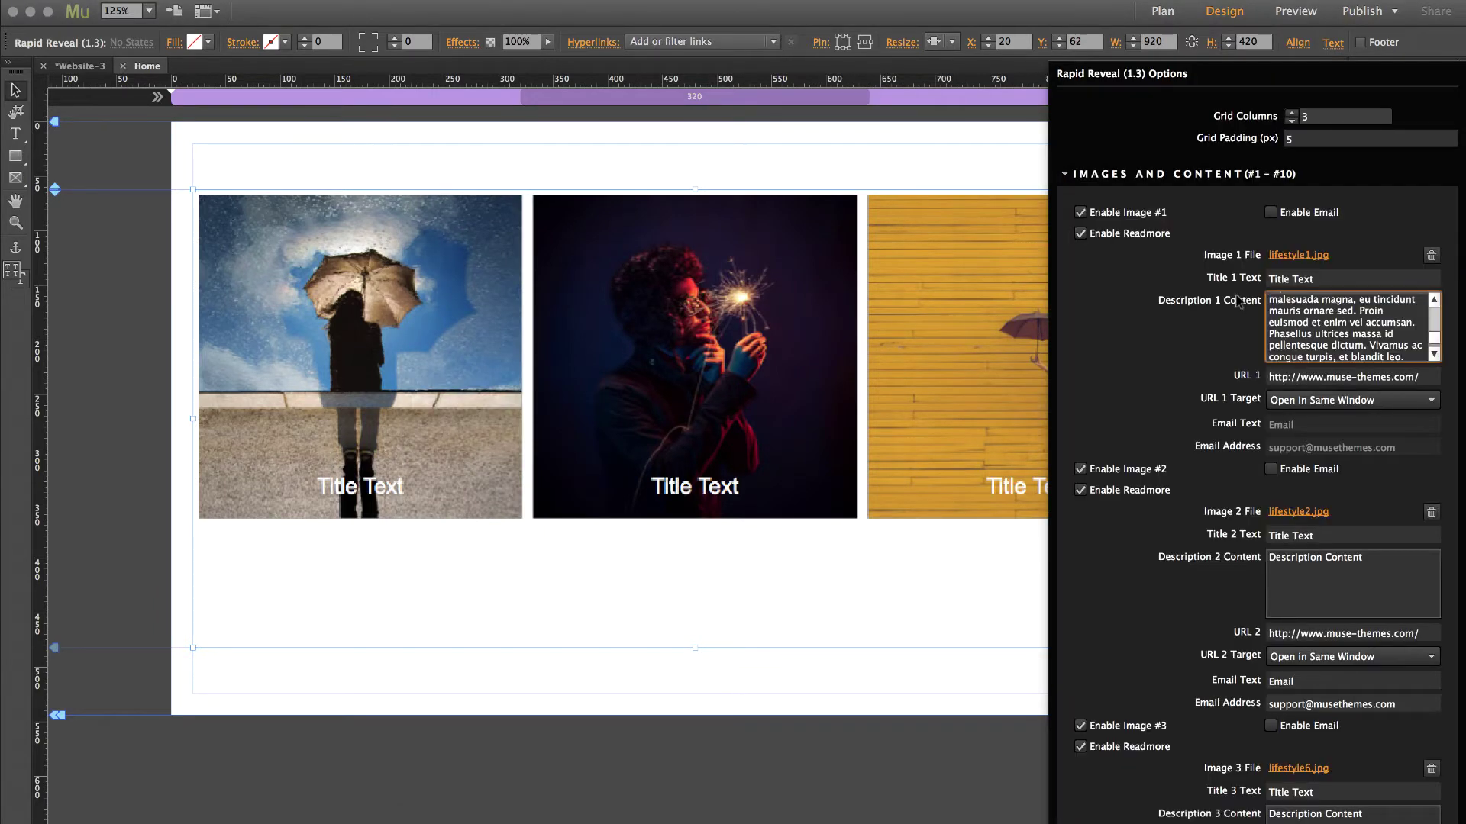
pyautogui.click(164, 1)
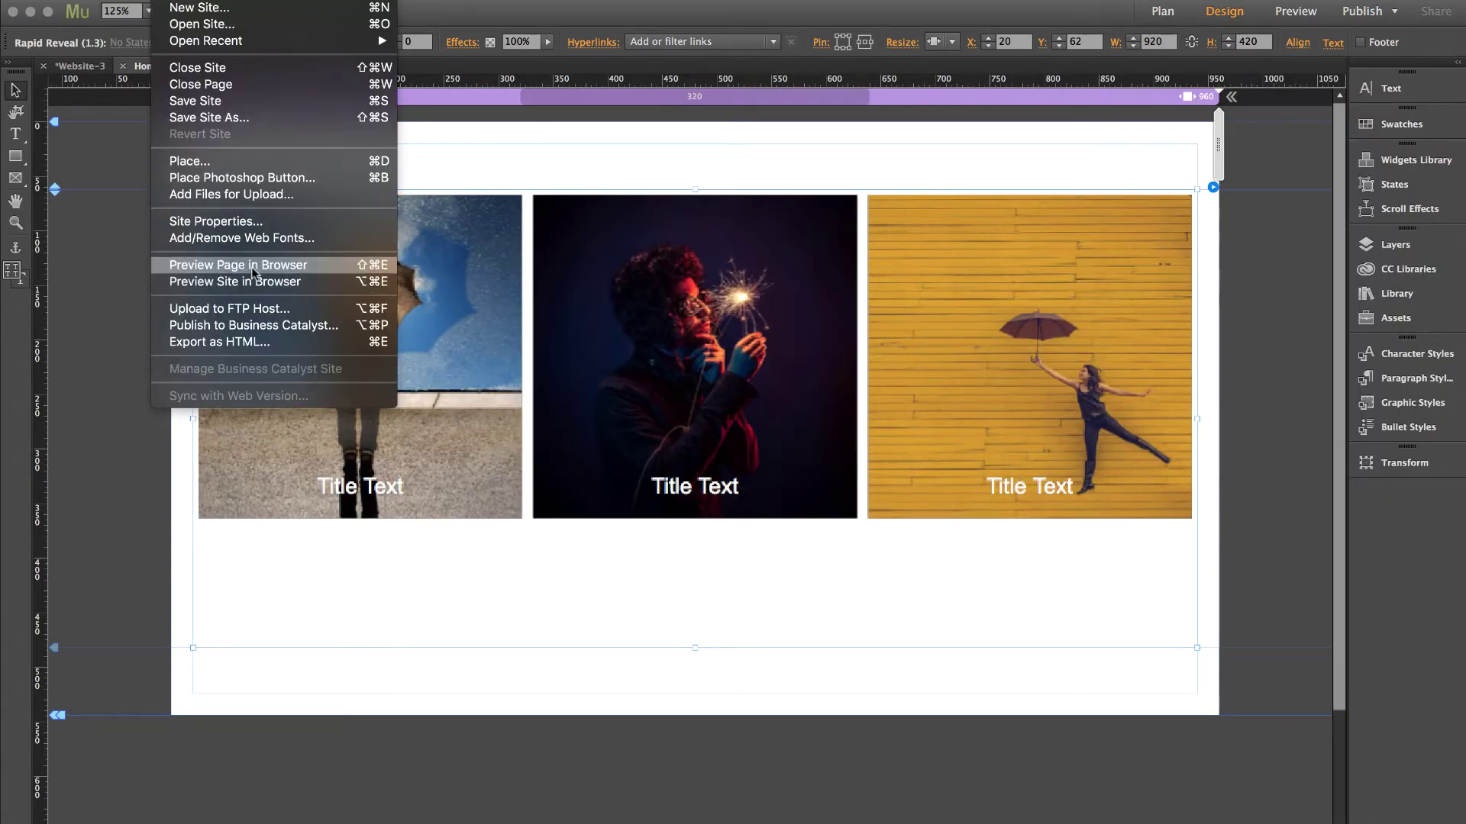
# Preview in Chrome, open the first image's panel showing the long Lorem ipsum text, then return to Muse.
pyautogui.click(253, 266)
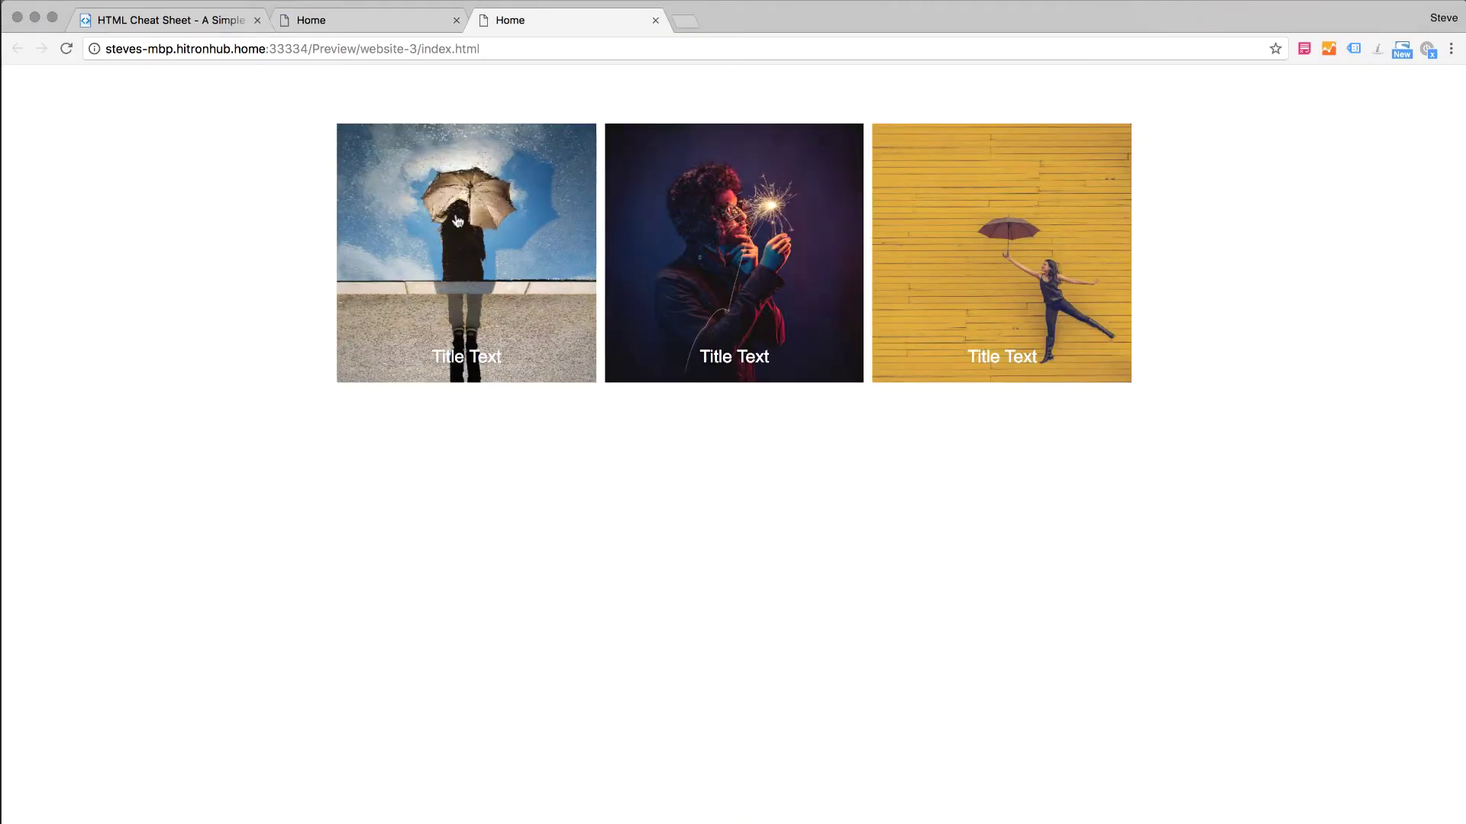
pyautogui.click(445, 213)
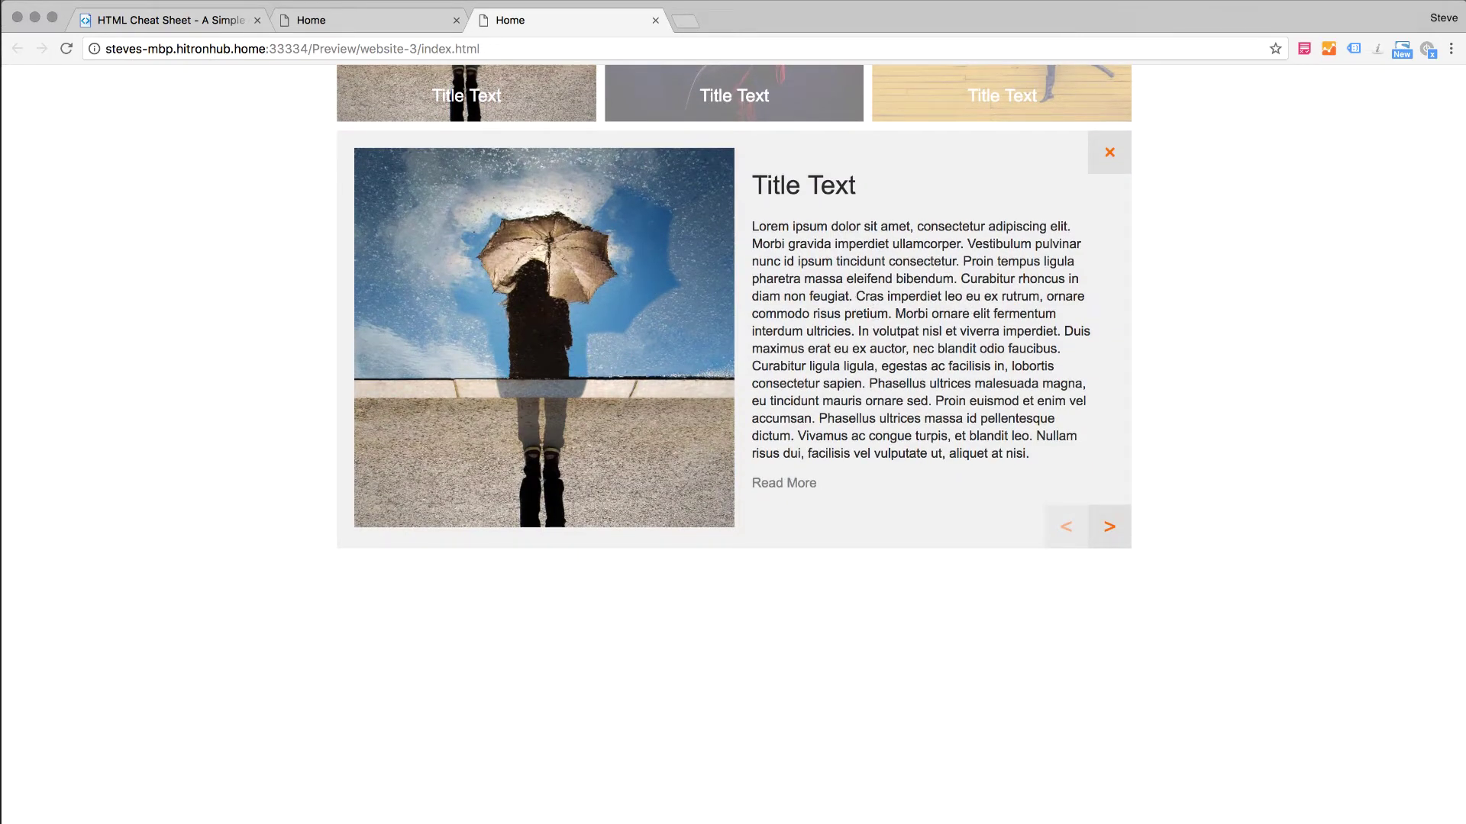
pyautogui.click(469, 821)
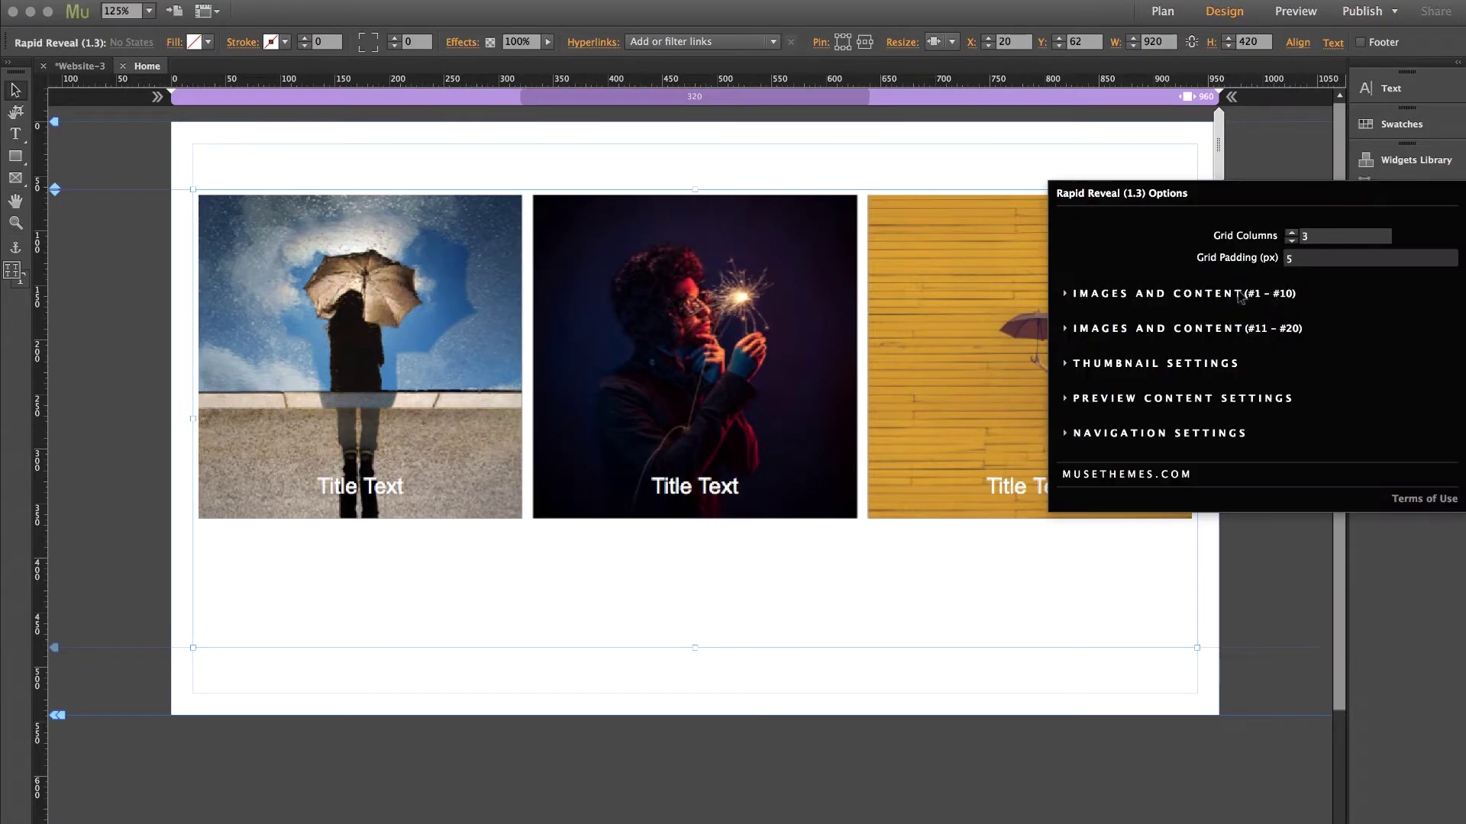
# Review the current Description 1 Content in the Rapid Reveal image settings.
pyautogui.click(1252, 292)
pyautogui.click(1433, 345)
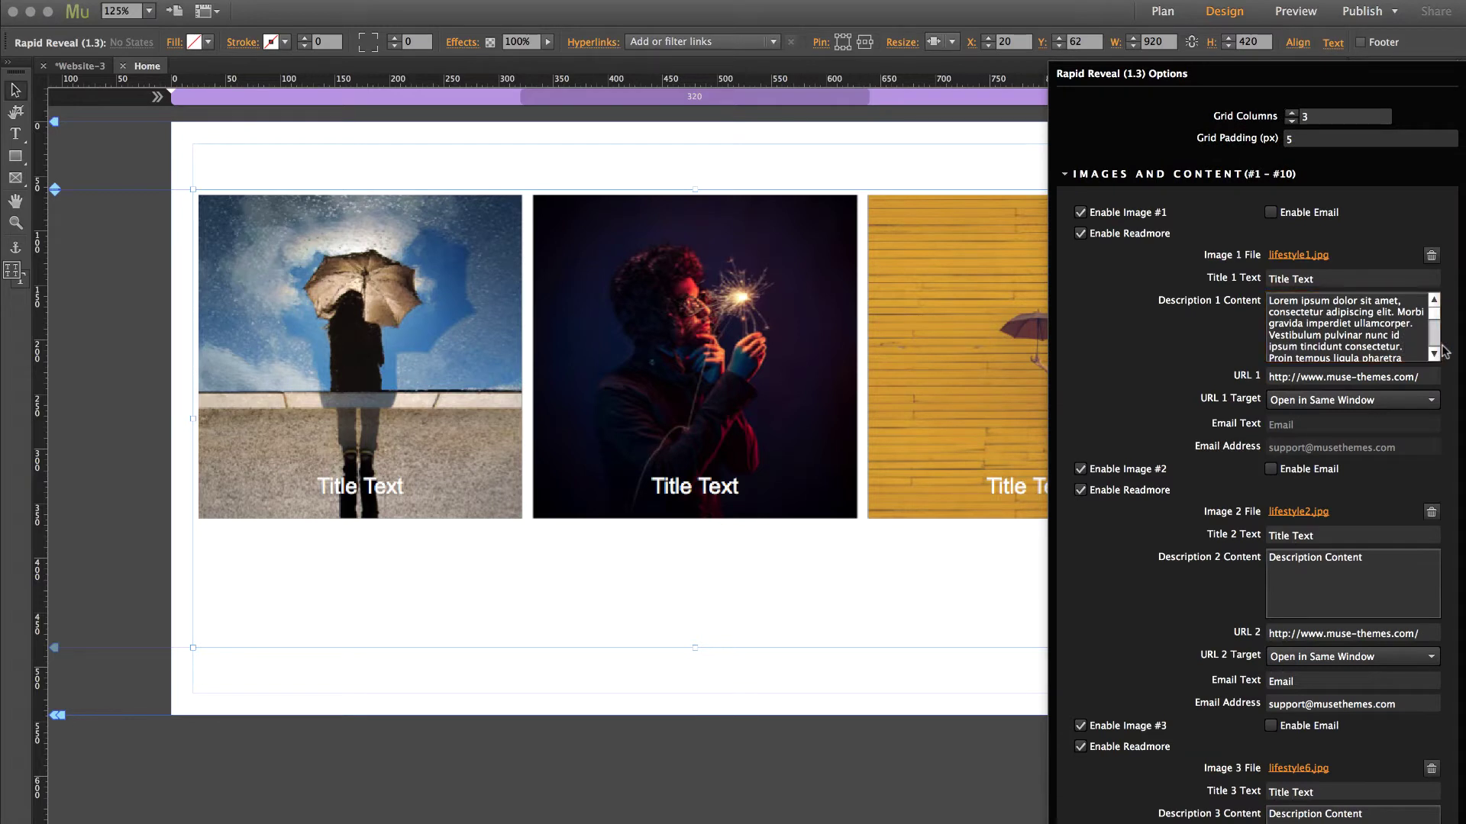
pyautogui.click(1434, 353)
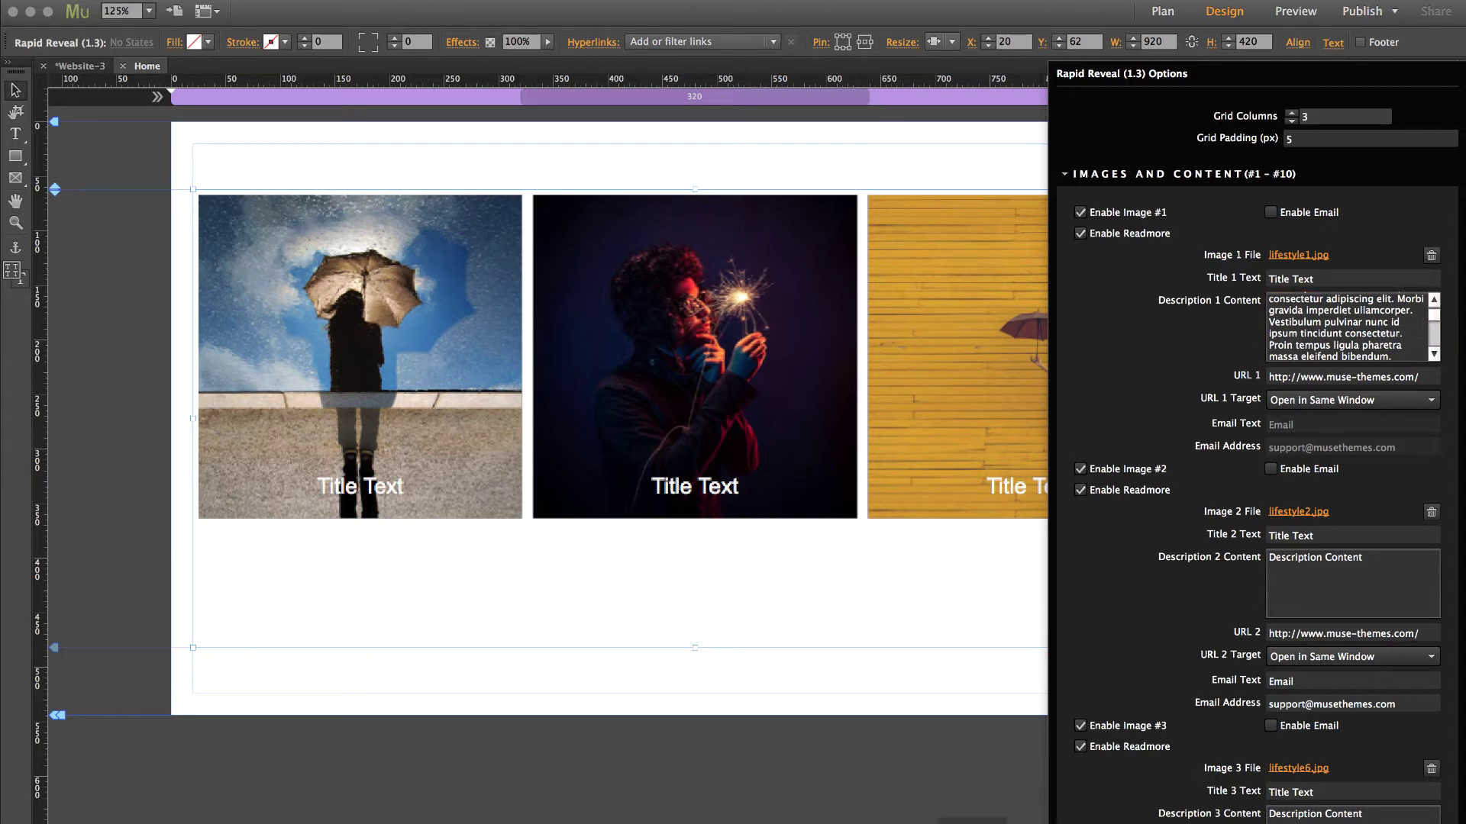
# In TextEdit, break the Lorem ipsum text into paragraphs at Cras and Phasellus and select it all.
pyautogui.click(971, 818)
pyautogui.click(772, 225)
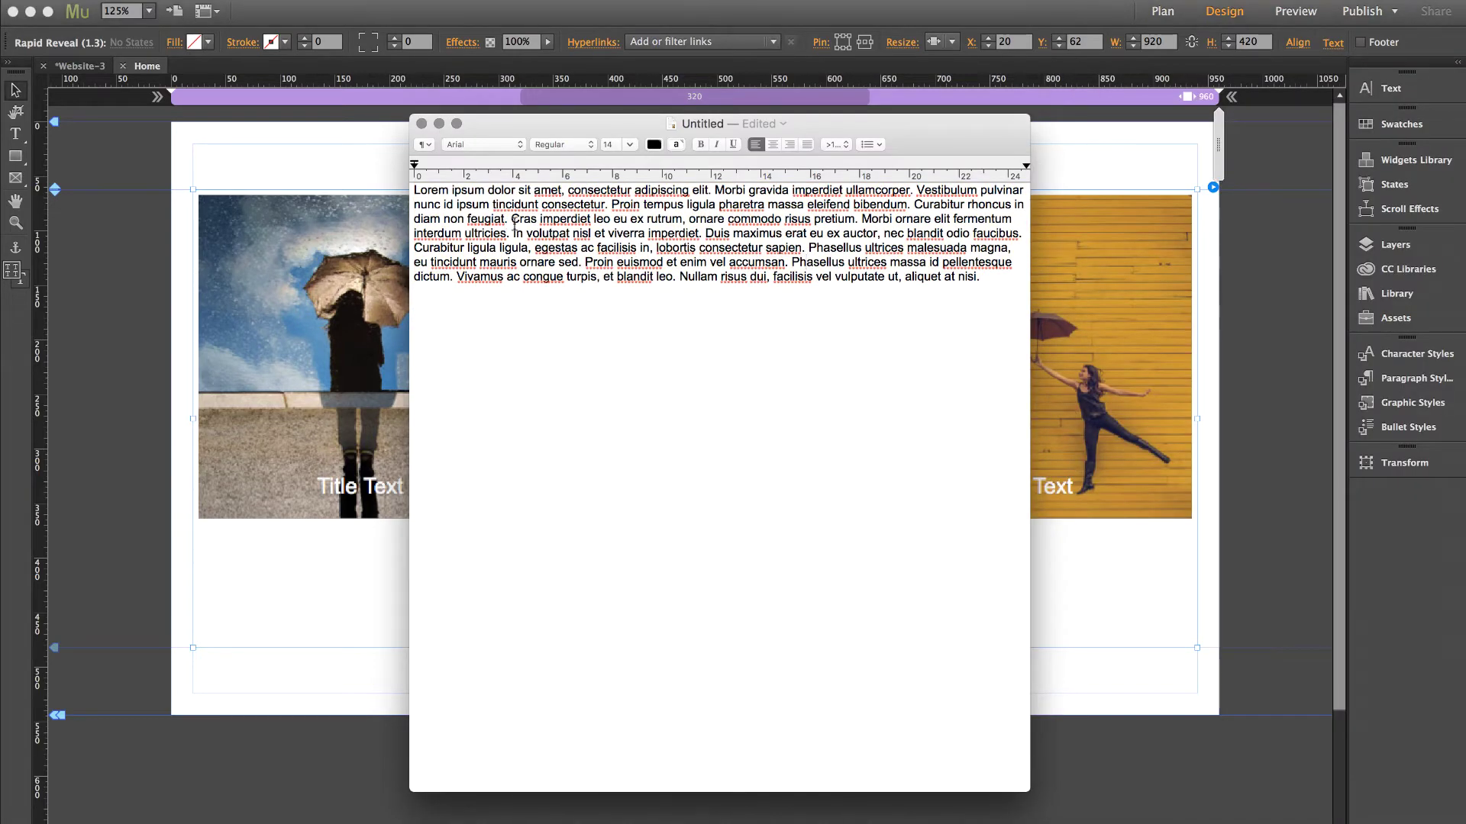
pyautogui.press('Return')
pyautogui.press('Return')
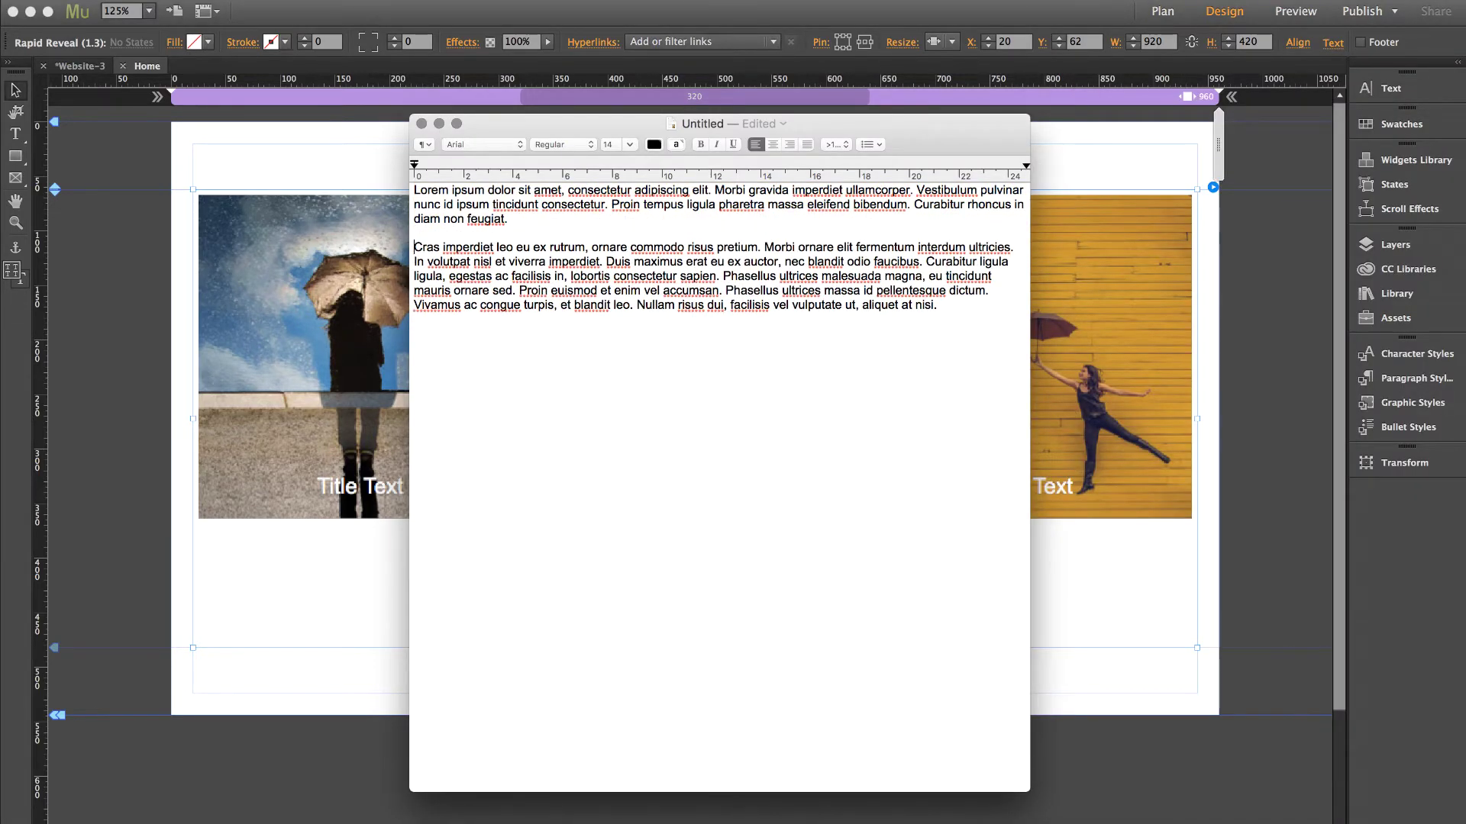
pyautogui.click(724, 277)
pyautogui.press('Return')
pyautogui.press('Return')
pyautogui.moveTo(683, 361); pyautogui.dragTo(306, 188)
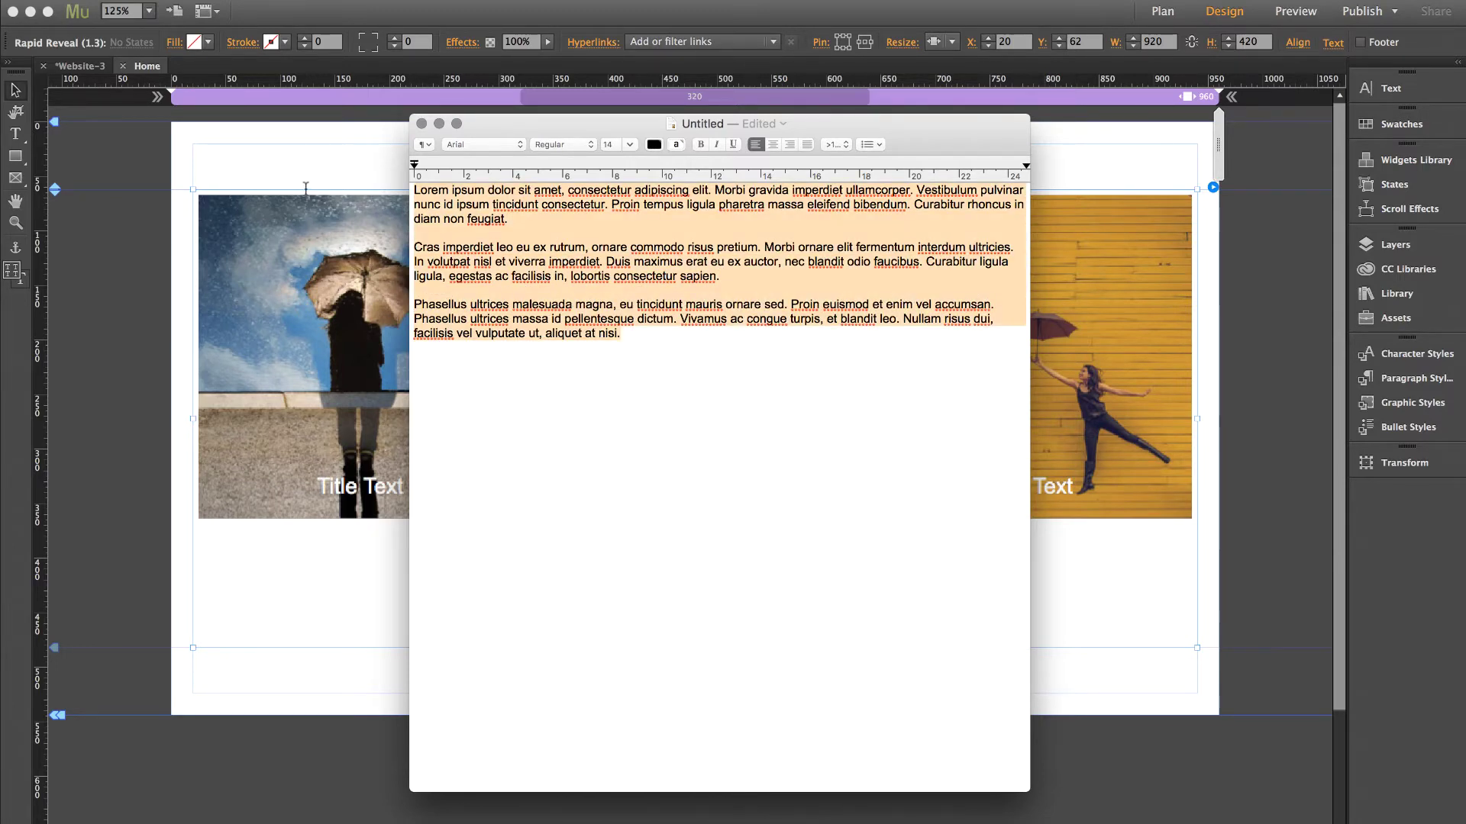
# Paste the three-paragraph text over the existing Description 1 Content.
pyautogui.click(1214, 193)
pyautogui.click(1214, 188)
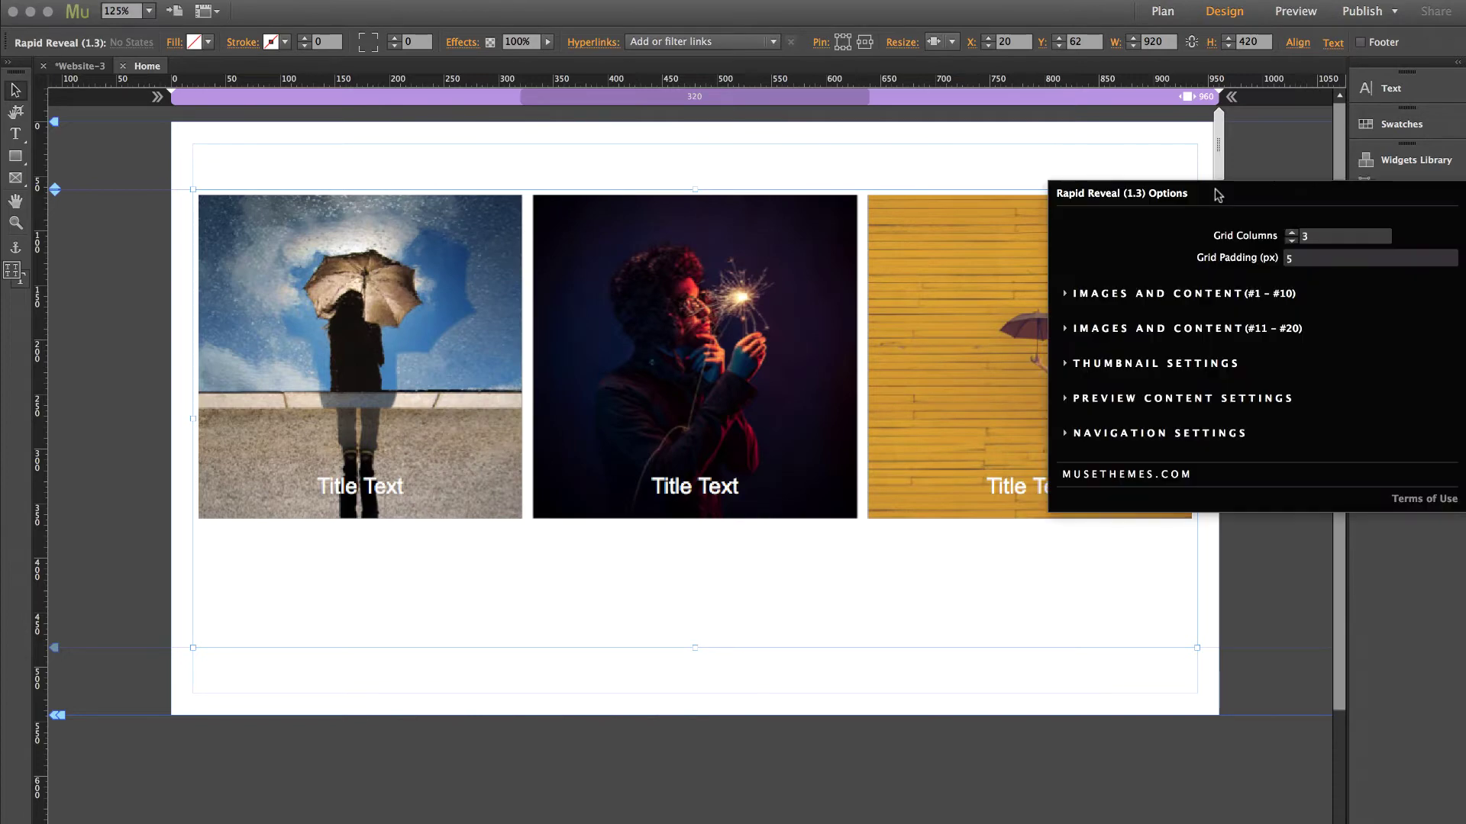
pyautogui.click(1234, 290)
pyautogui.click(1319, 338)
pyautogui.press('super+a')
pyautogui.press('super+v')
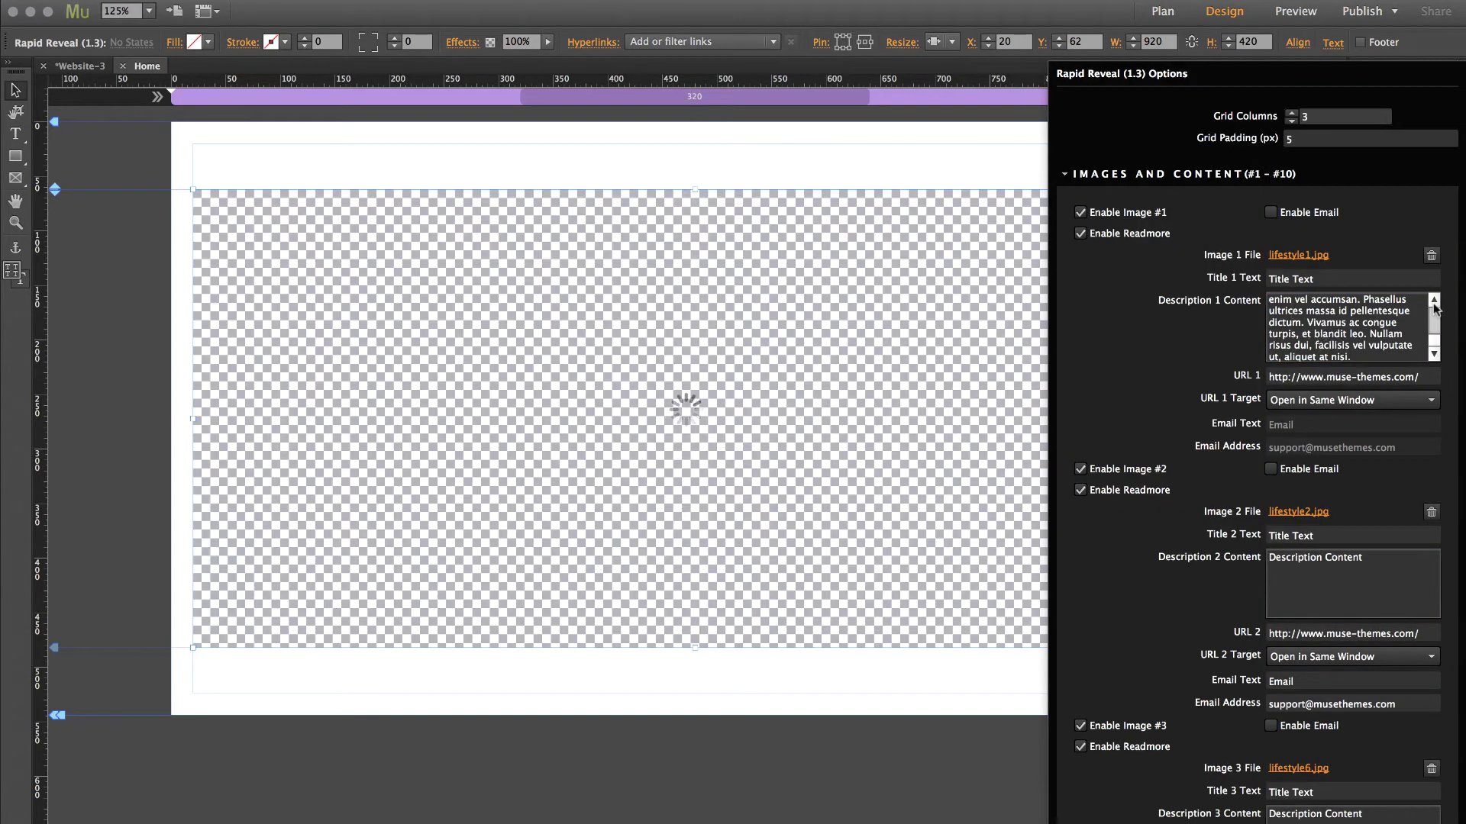
pyautogui.click(1433, 300)
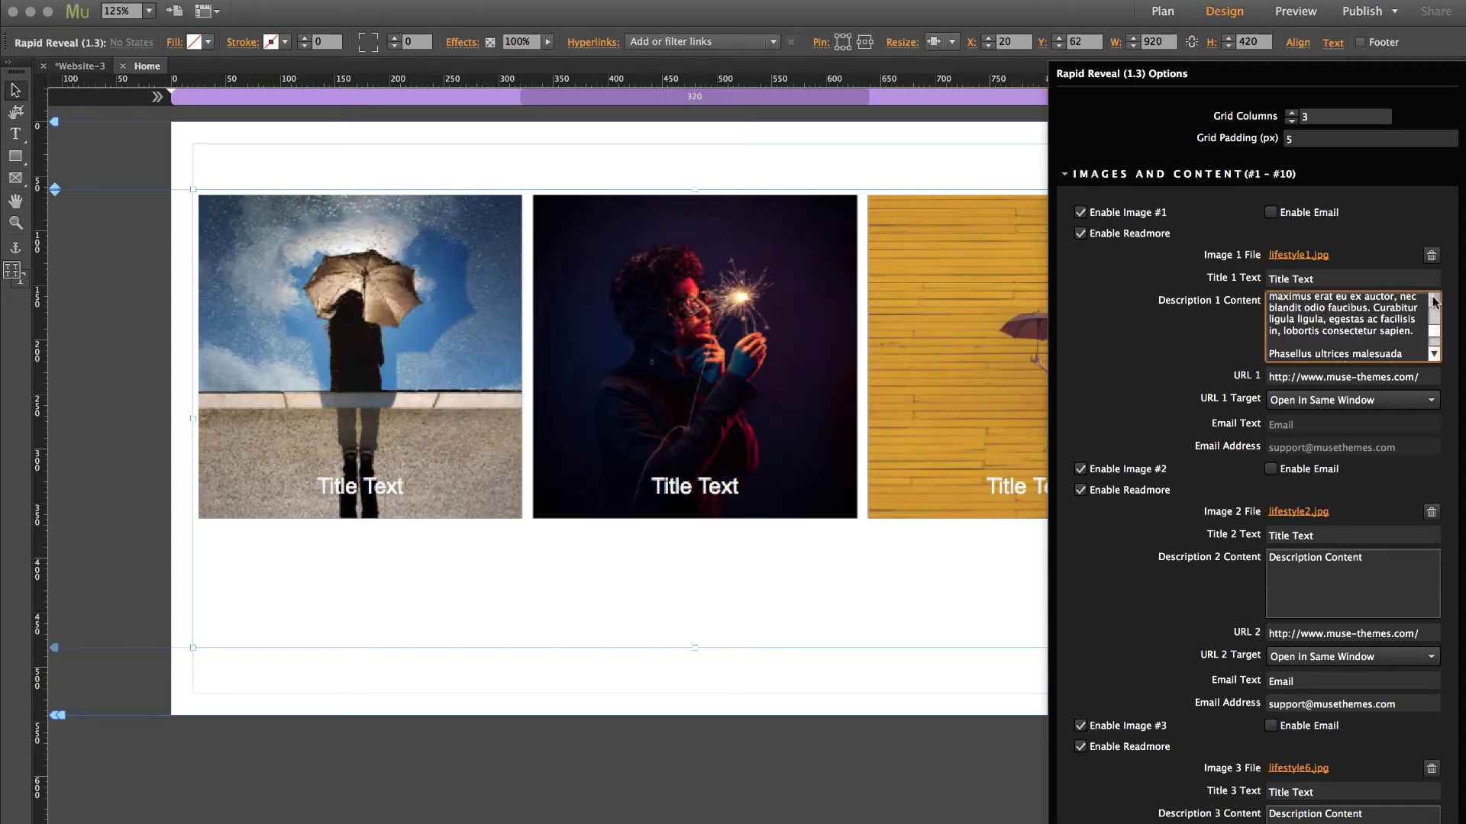
# Close the widget options, preview the page in Chrome, and open the first image's reveal panel.
pyautogui.click(703, 153)
pyautogui.click(168, 1)
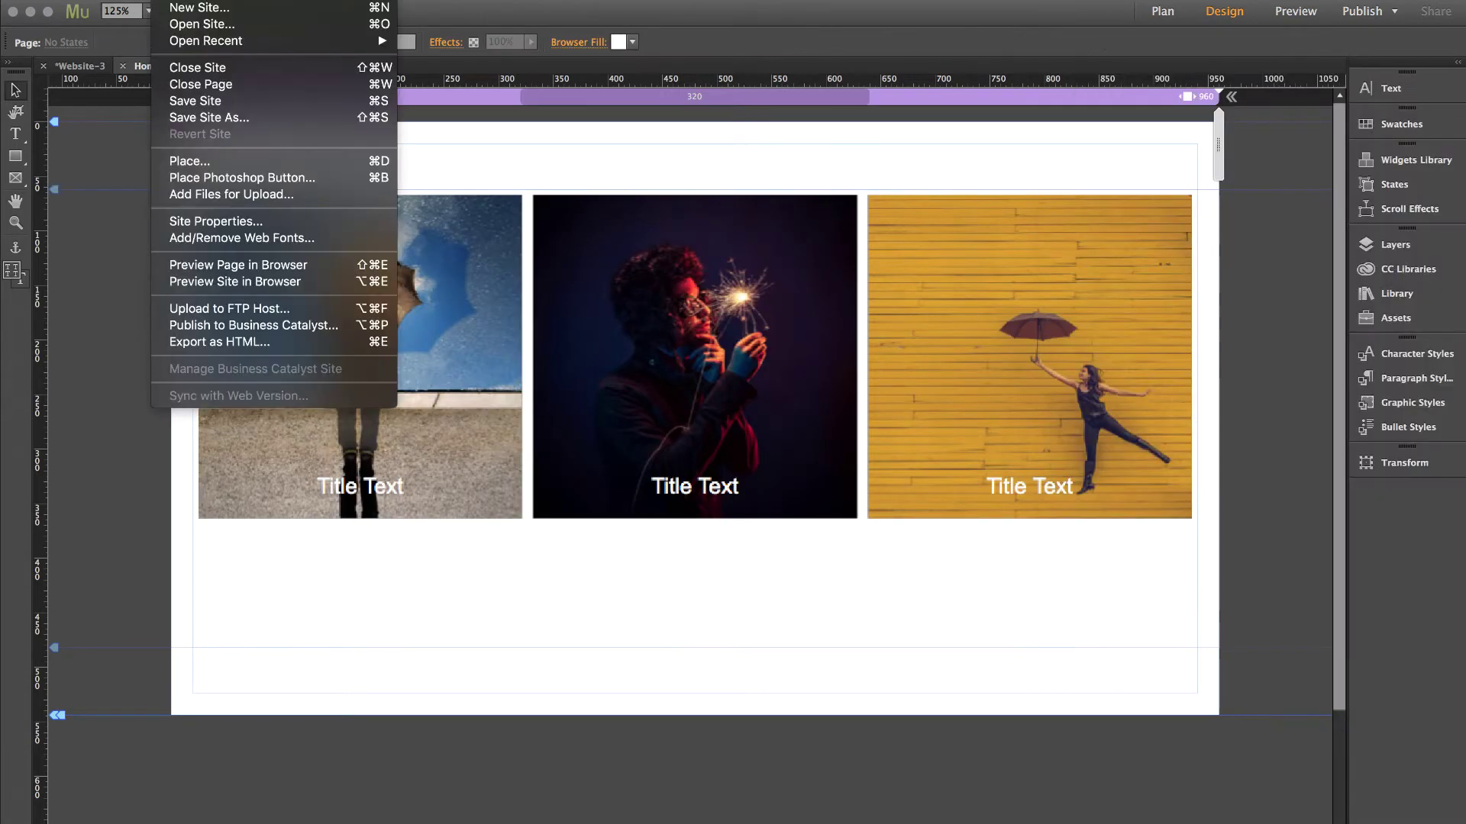
pyautogui.click(285, 264)
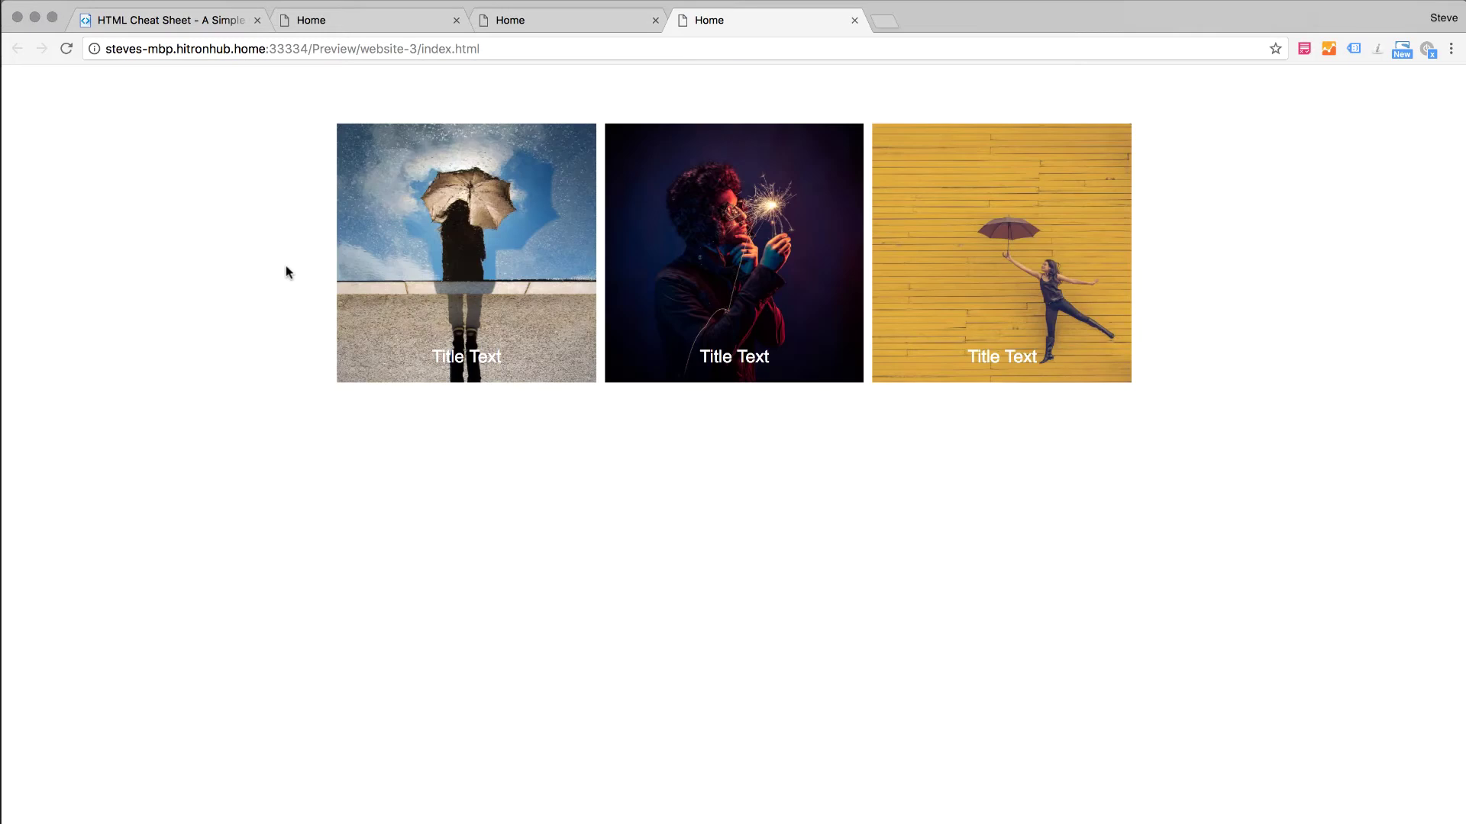
pyautogui.click(471, 222)
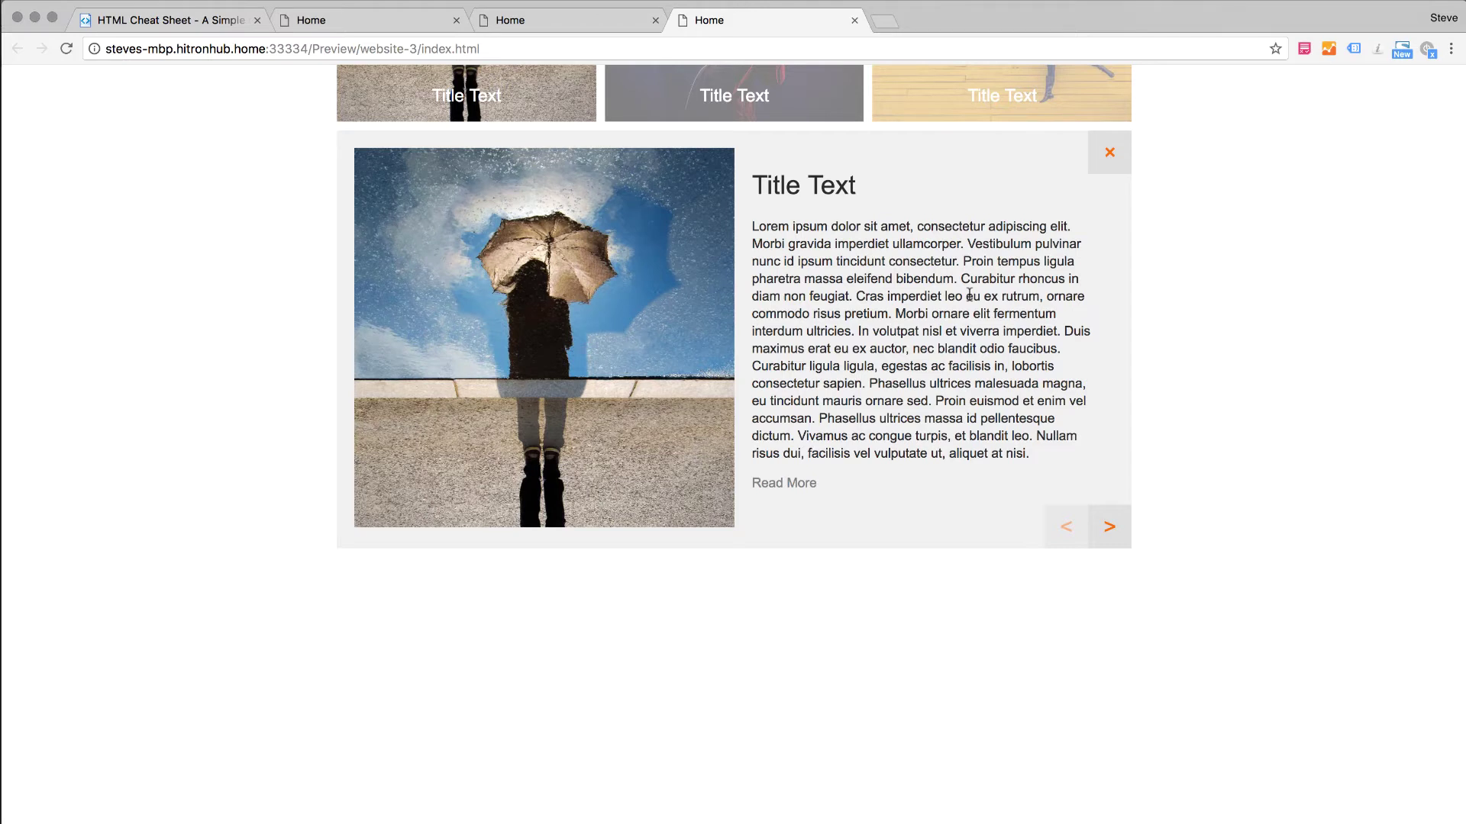
# On the HTML Cheat Sheet, locate Common Tags for Blogs and select the <br> line-break tag.
pyautogui.click(157, 29)
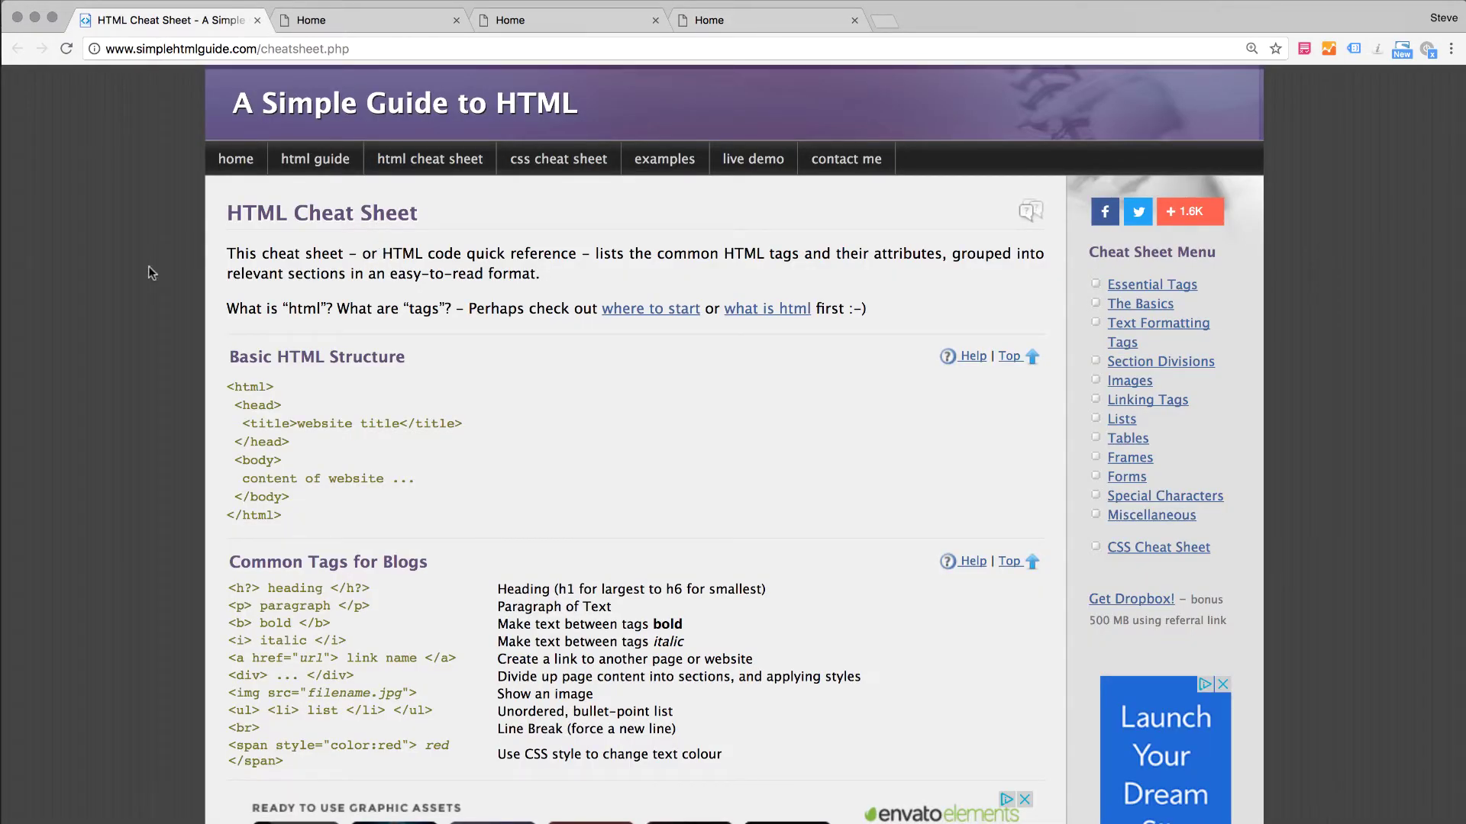
pyautogui.scroll(-3, 163, 284)
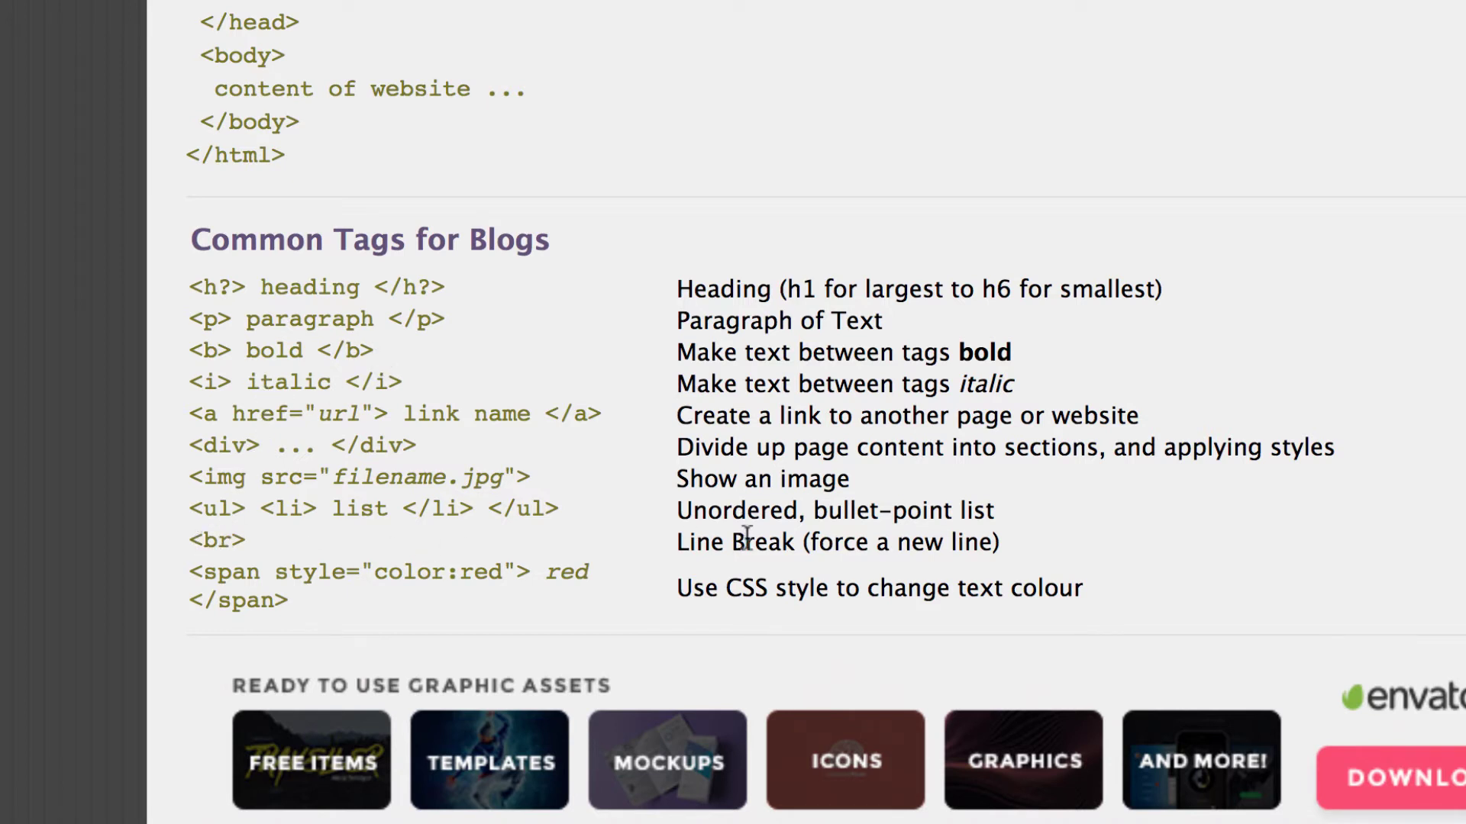
pyautogui.moveTo(246, 534); pyautogui.dragTo(187, 537)
pyautogui.press('super+c')
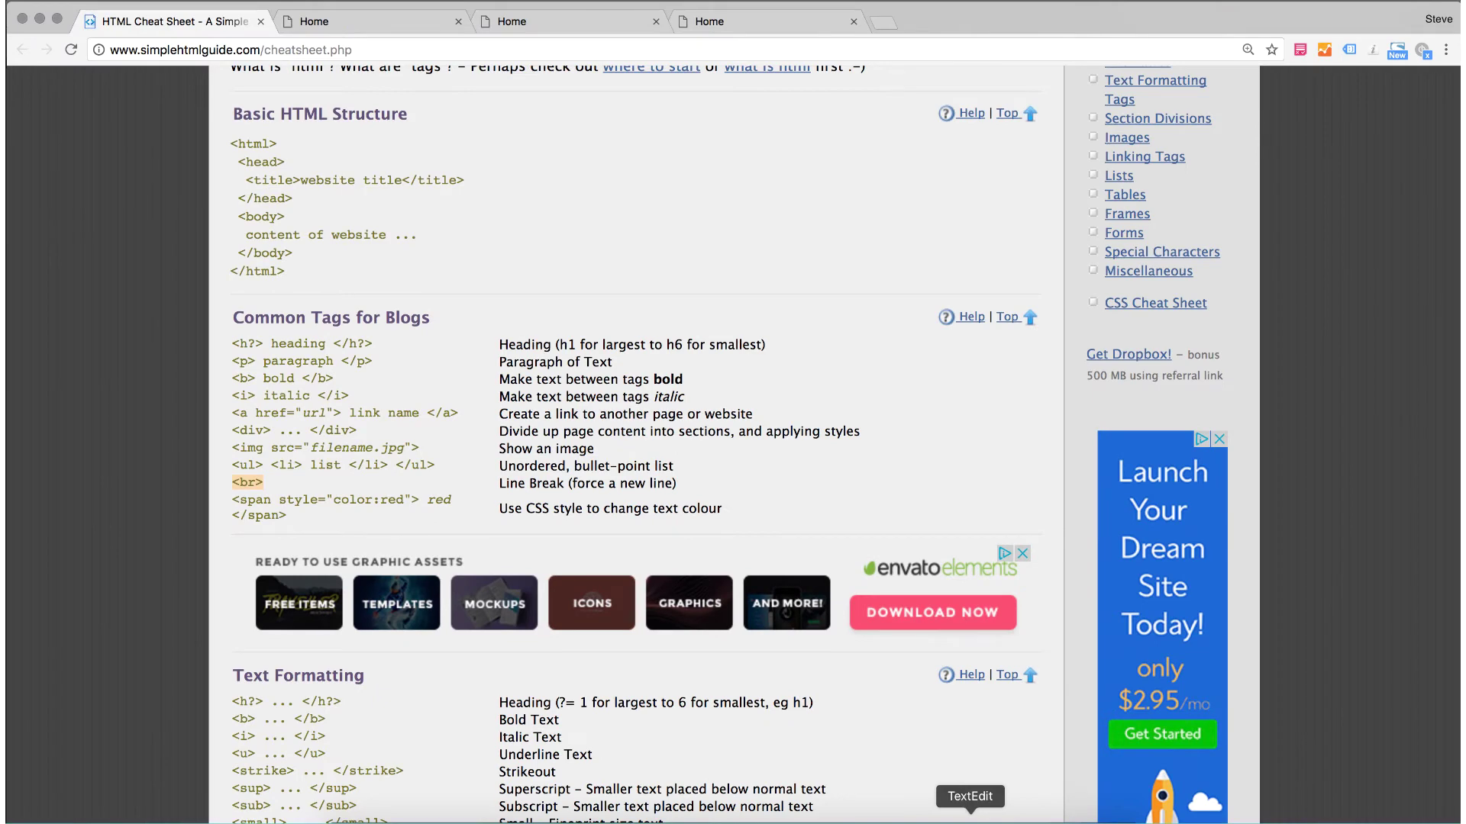
# Insert <br><br> before the Cras and Phasellus paragraphs in TextEdit, then select all the text.
pyautogui.click(970, 819)
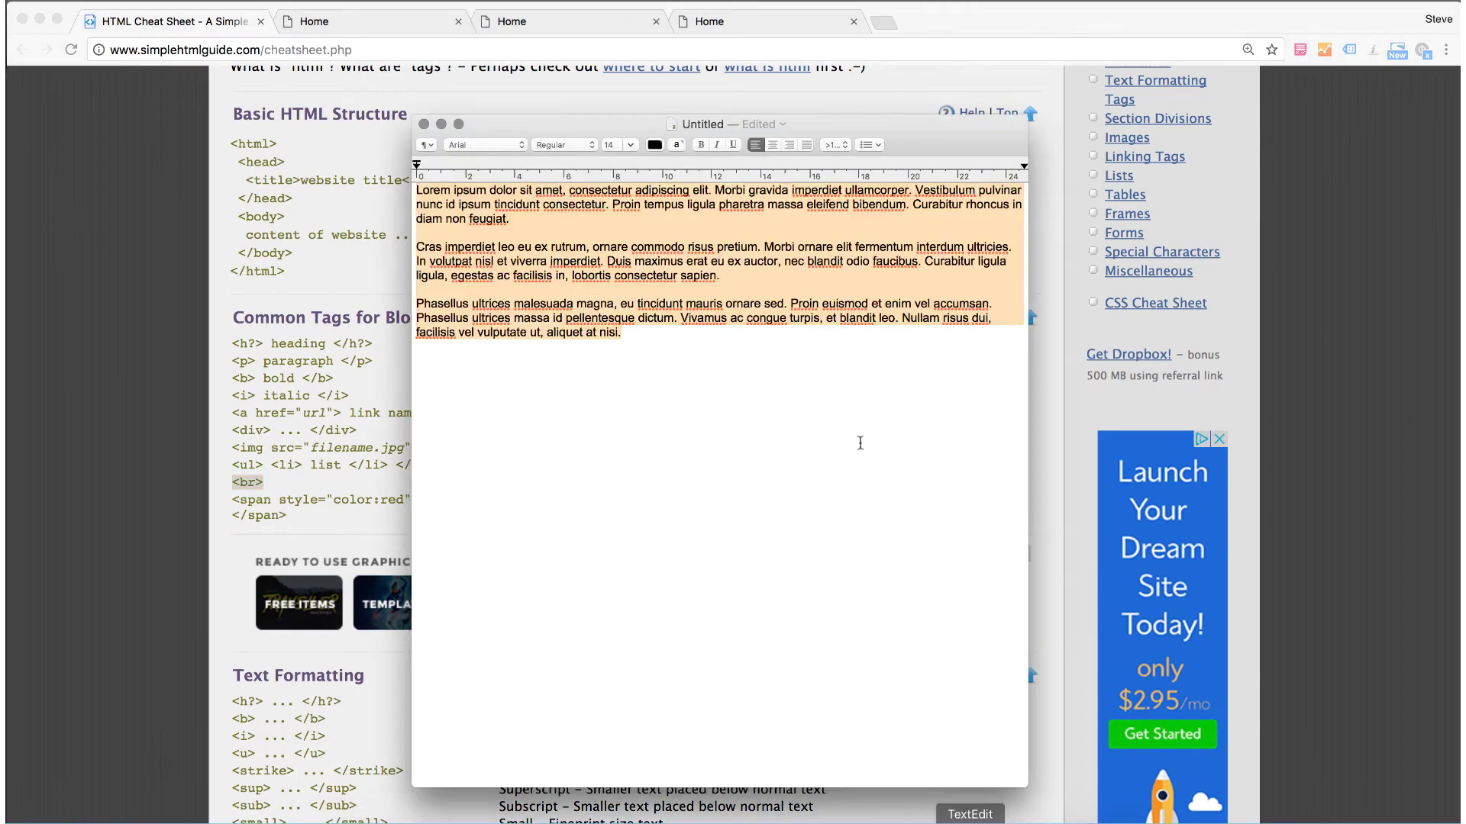
pyautogui.click(509, 230)
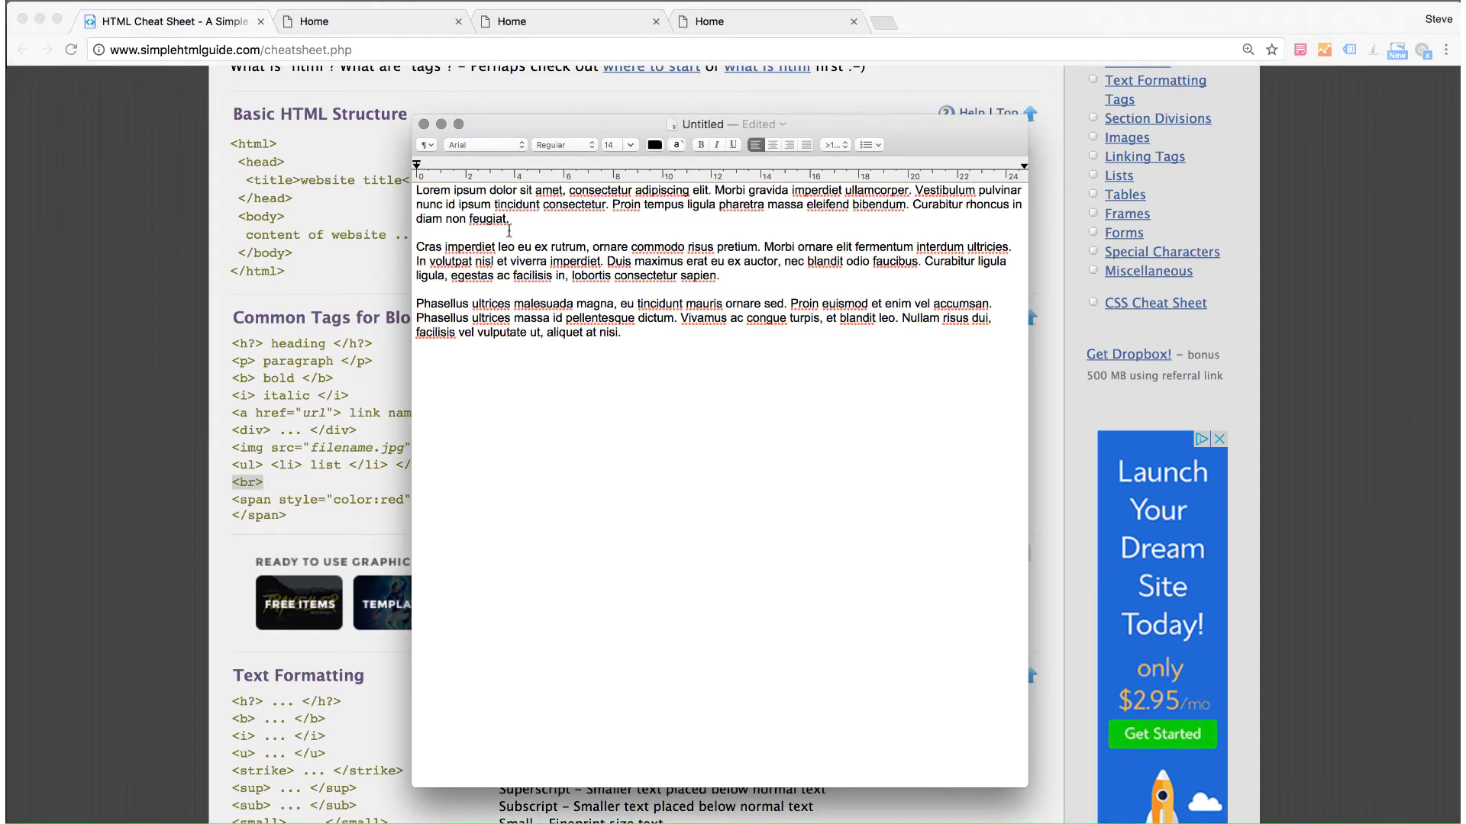
pyautogui.press('super+v')
pyautogui.press('super+v')
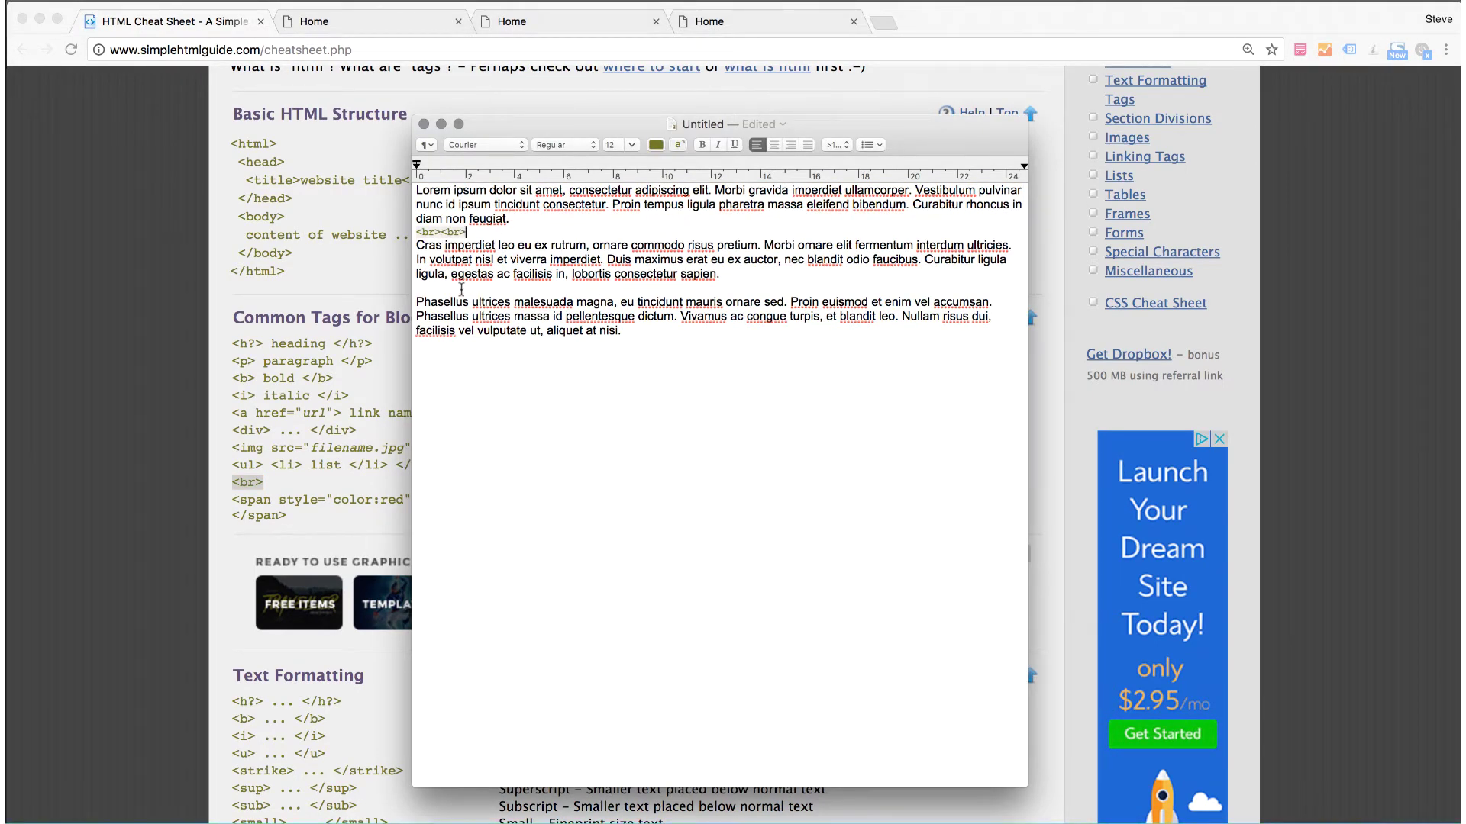
pyautogui.click(461, 288)
pyautogui.press('super+v')
pyautogui.press('super+v')
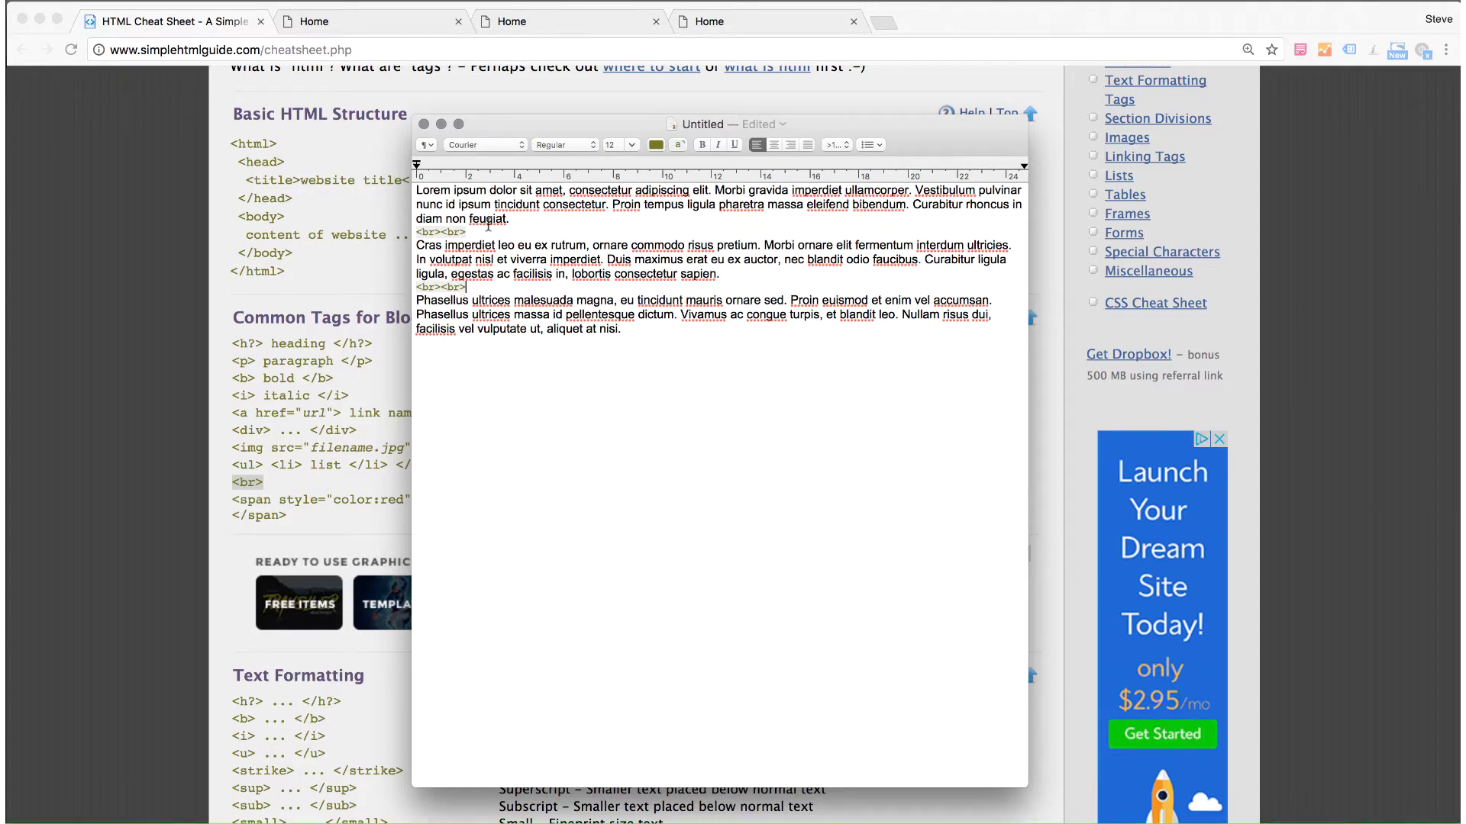
pyautogui.moveTo(646, 334); pyautogui.dragTo(397, 152)
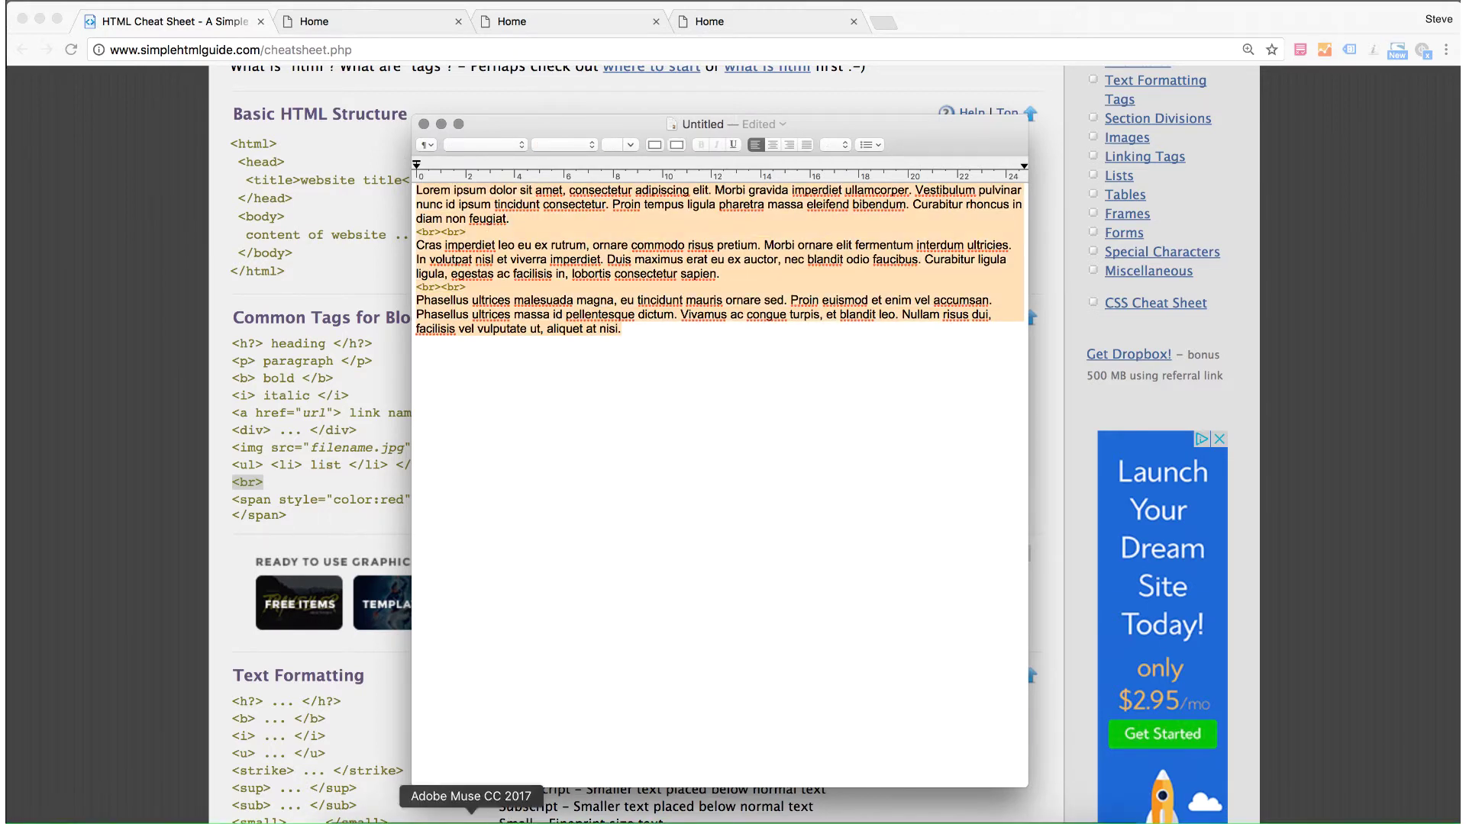
# Replace Description 1 Content with the <br><br>-tagged Lorem ipsum text and close the widget options.
pyautogui.click(467, 813)
pyautogui.click(1167, 264)
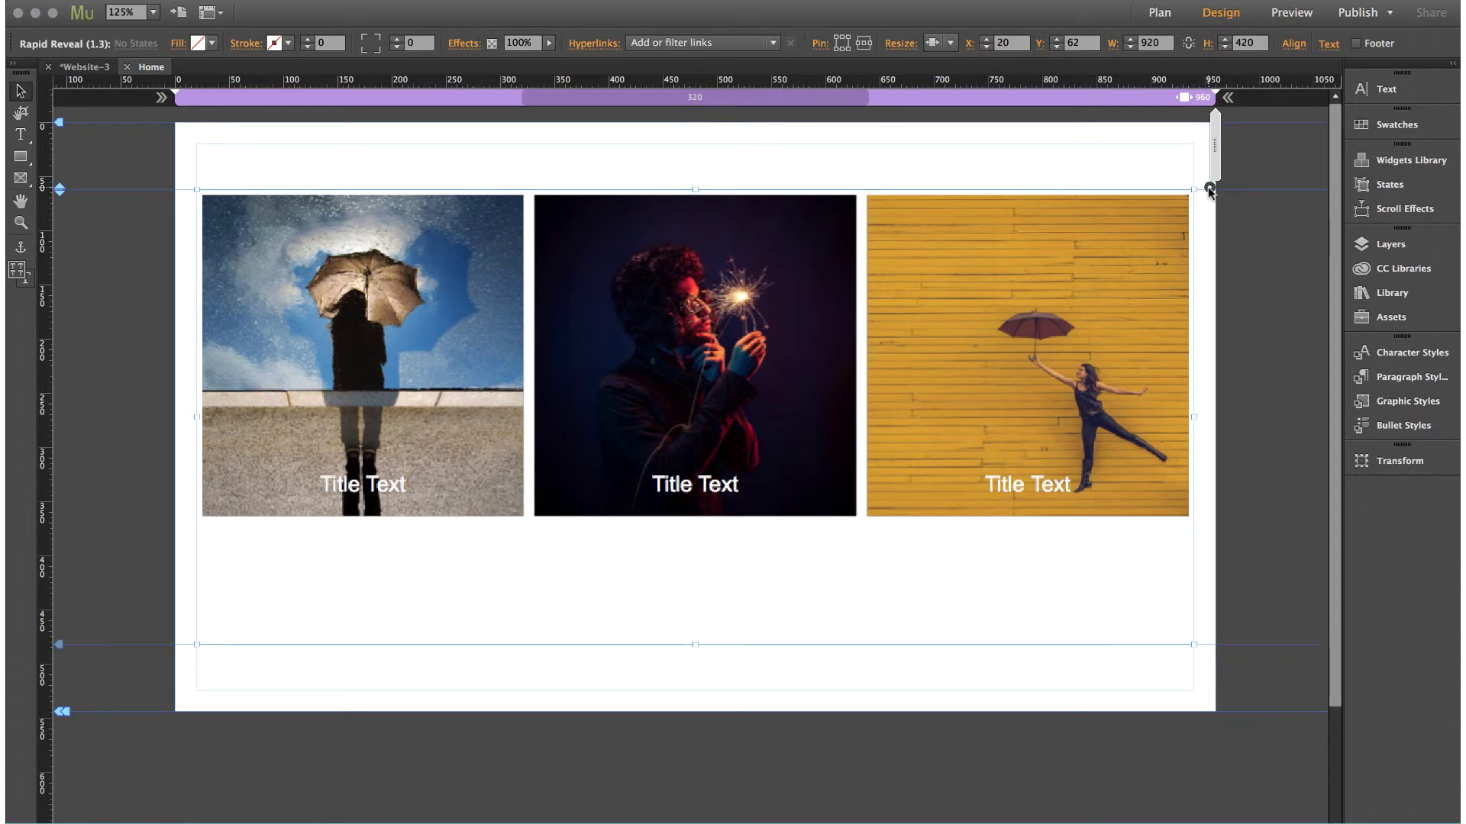
pyautogui.click(1213, 192)
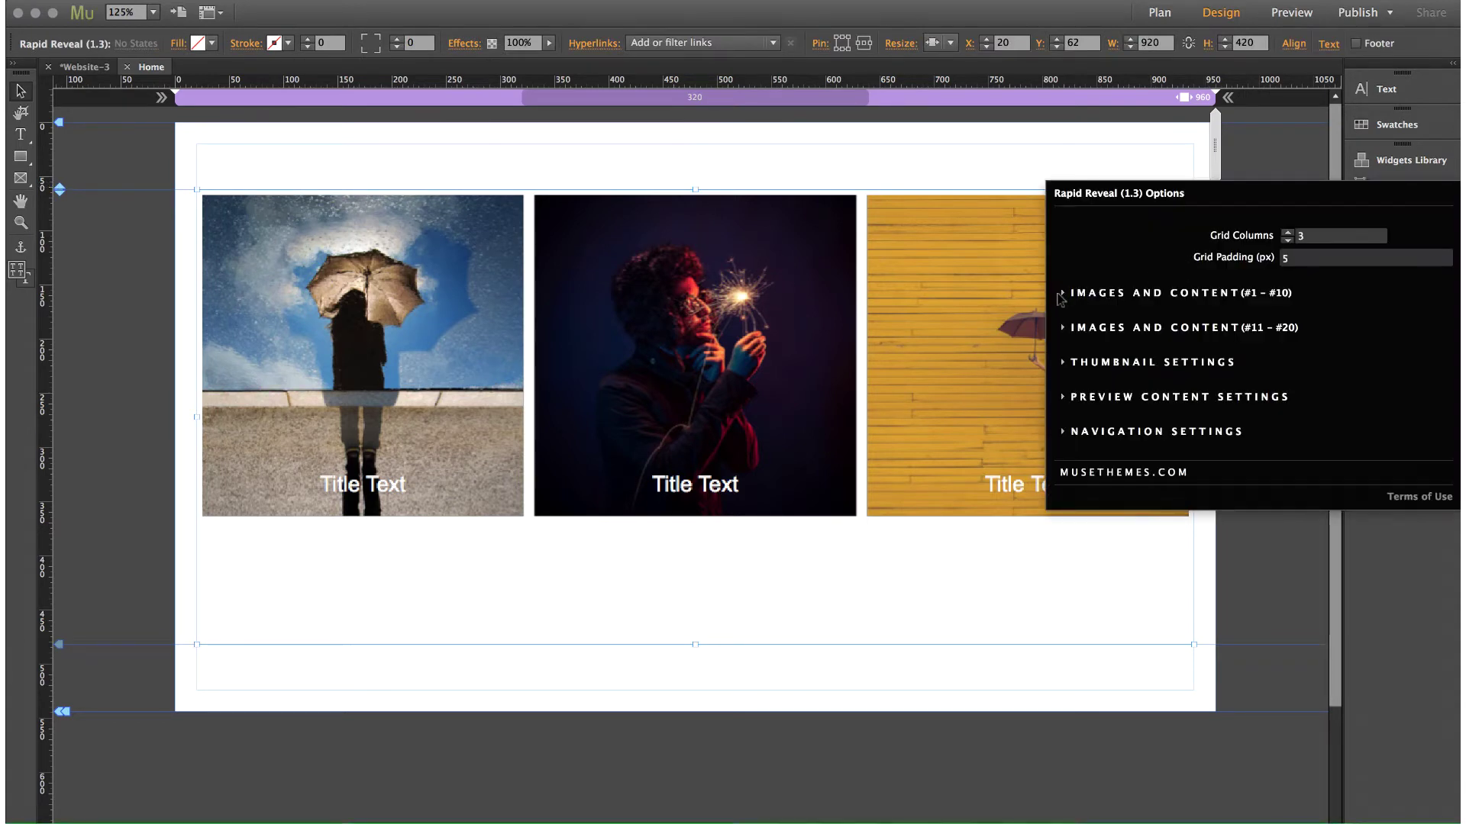
pyautogui.click(1061, 295)
pyautogui.doubleClick(1290, 313)
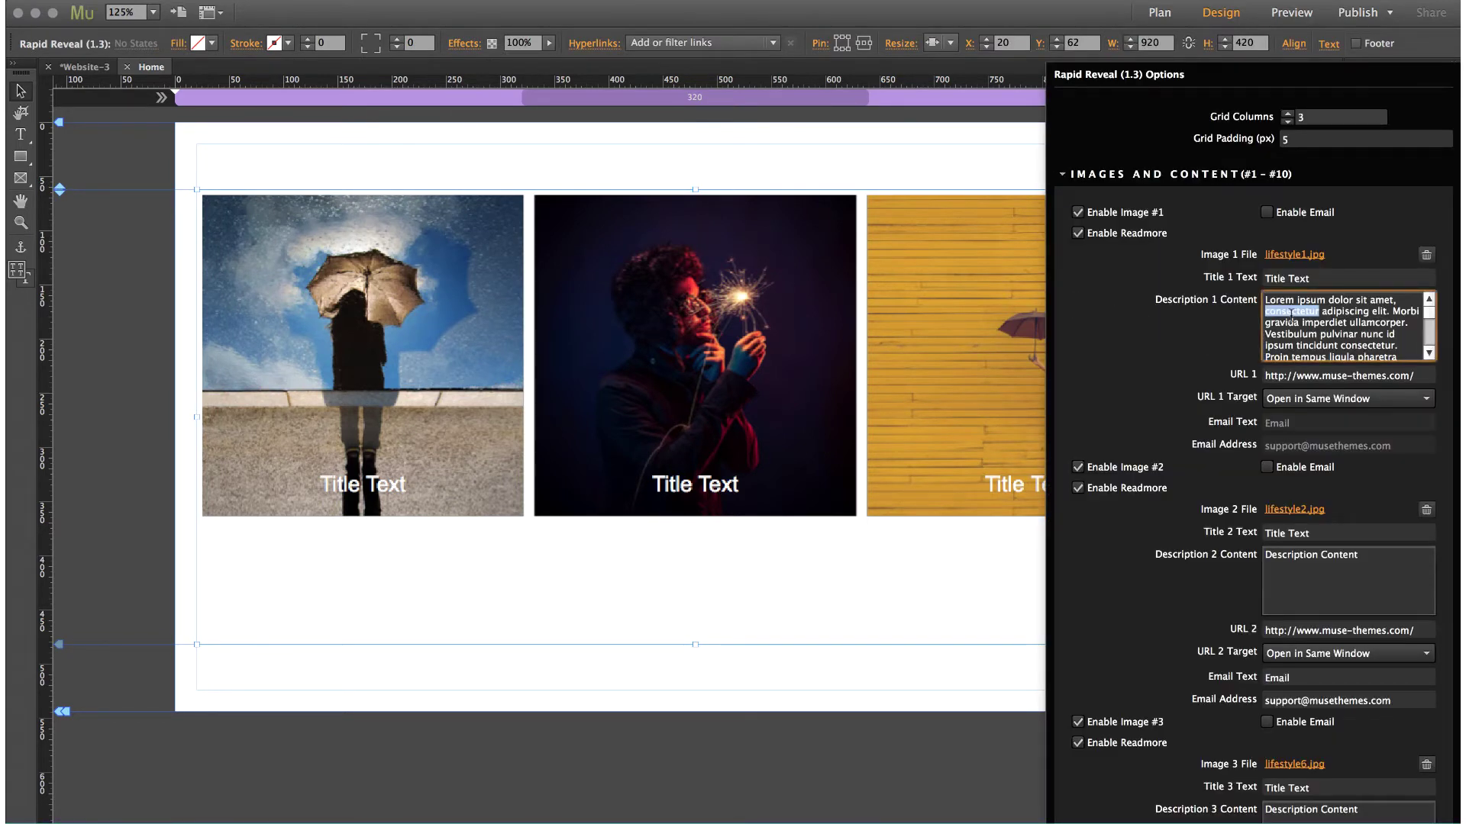
pyautogui.press('super+a')
pyautogui.press('super+v')
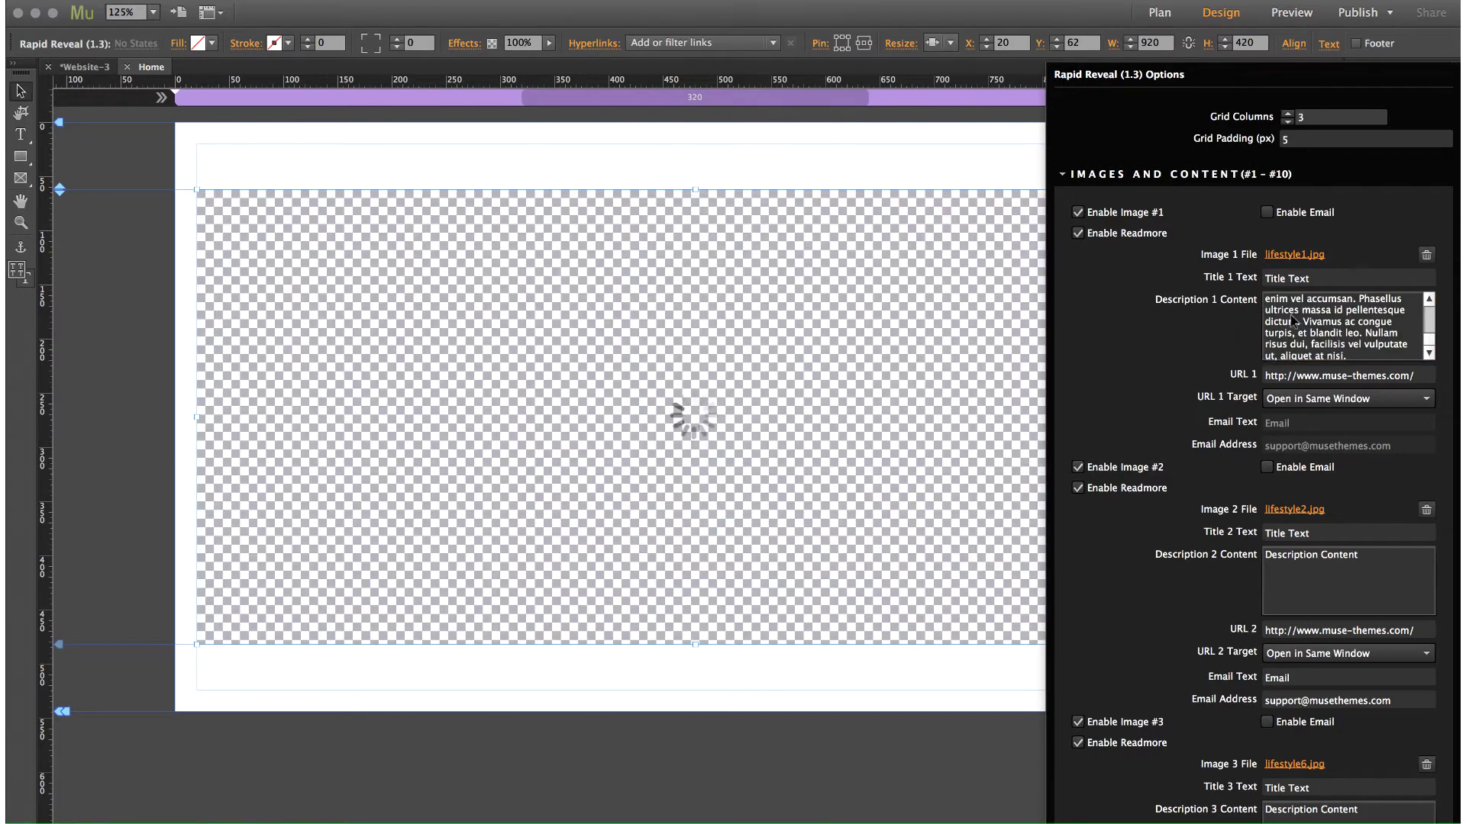
pyautogui.click(1429, 299)
pyautogui.click(1428, 299)
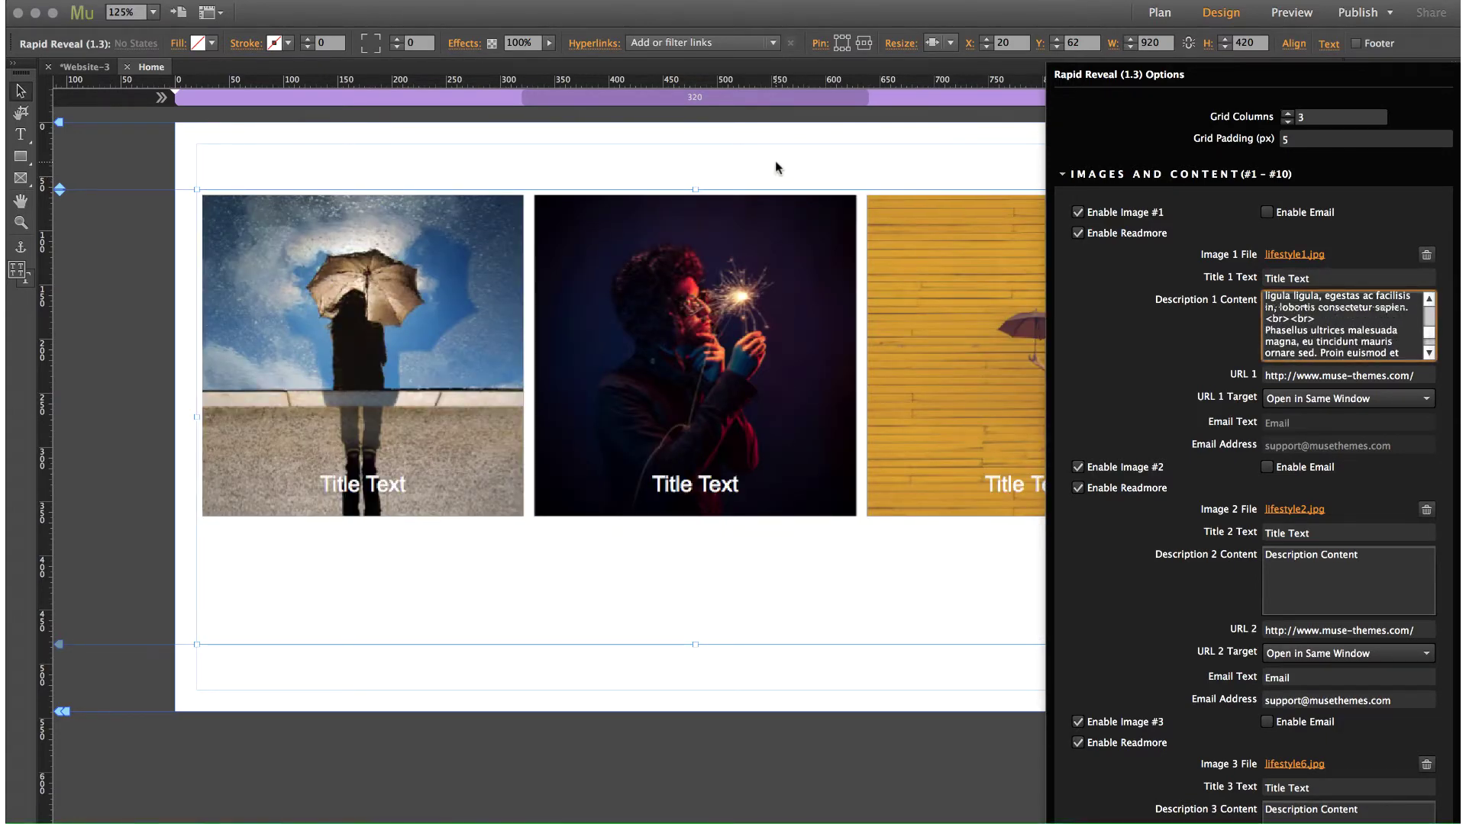
pyautogui.click(761, 164)
# Preview the page in Chrome and open the first image's panel, now showing three paragraphs.
pyautogui.click(177, 2)
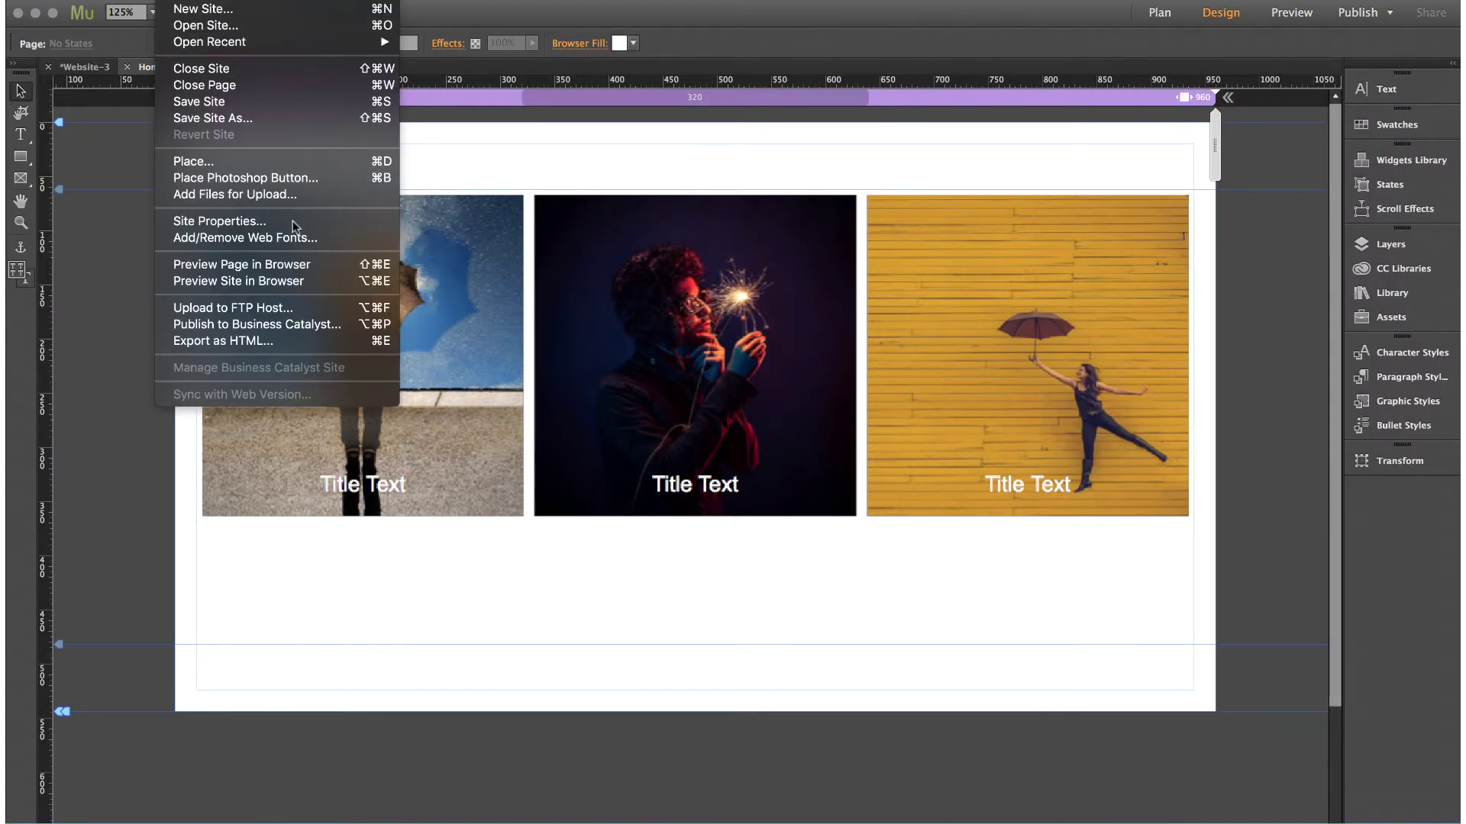
pyautogui.click(287, 264)
pyautogui.click(511, 211)
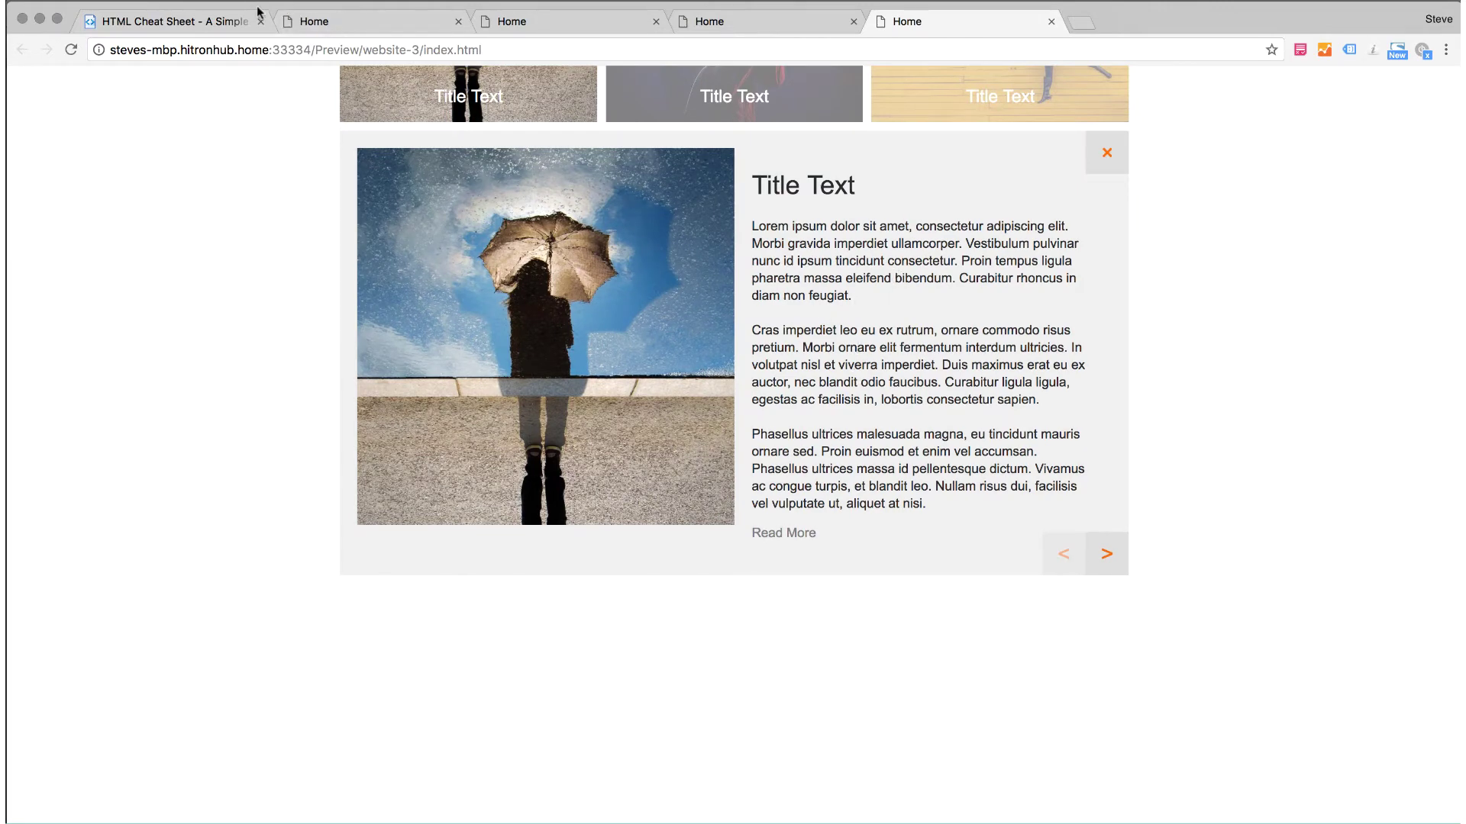
# Review the HTML Cheat Sheet's Common Tags list again, then switch back to Muse.
pyautogui.click(196, 28)
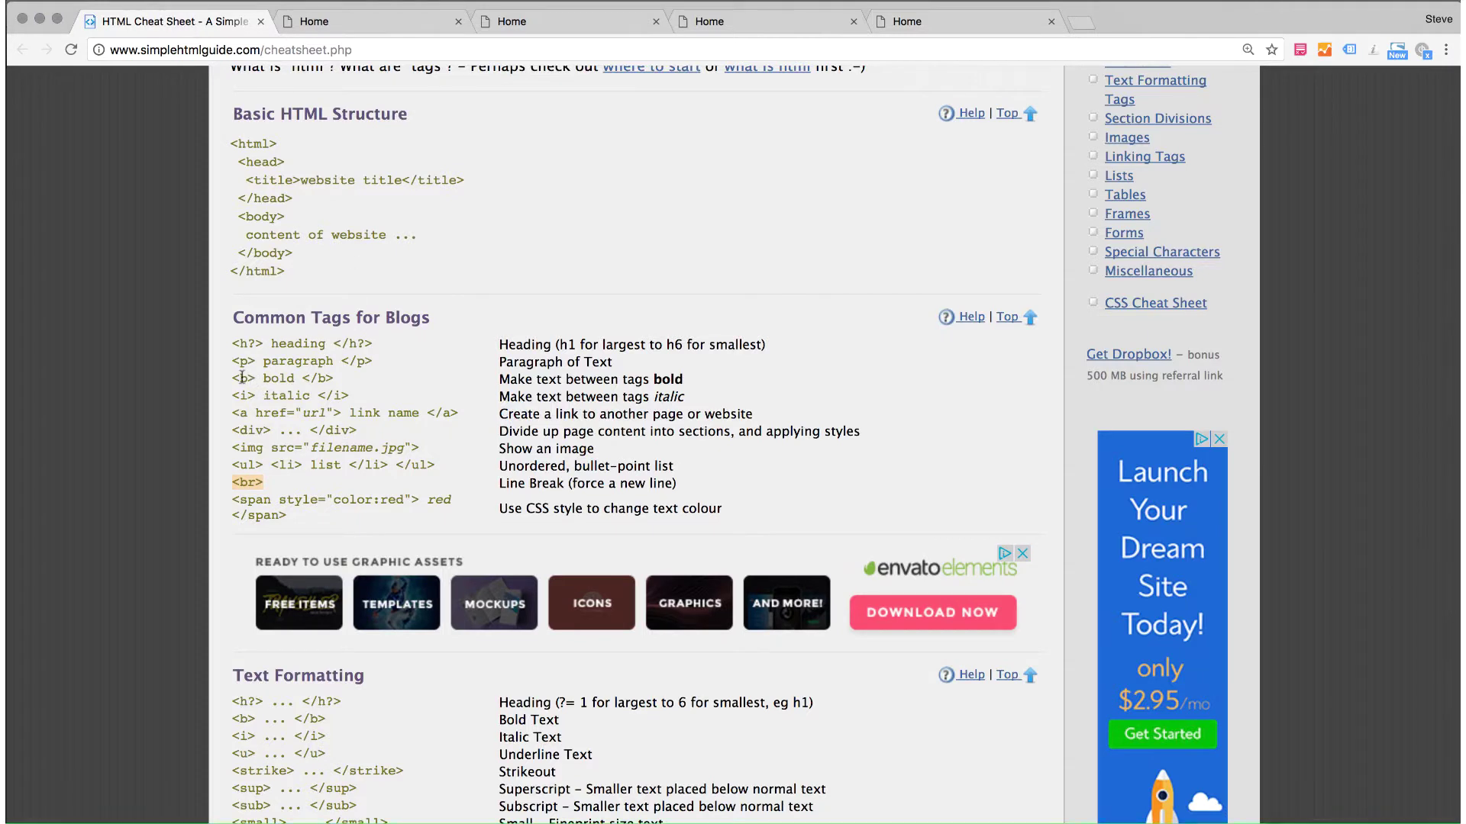
pyautogui.moveTo(257, 379); pyautogui.dragTo(232, 379)
pyautogui.click(622, 813)
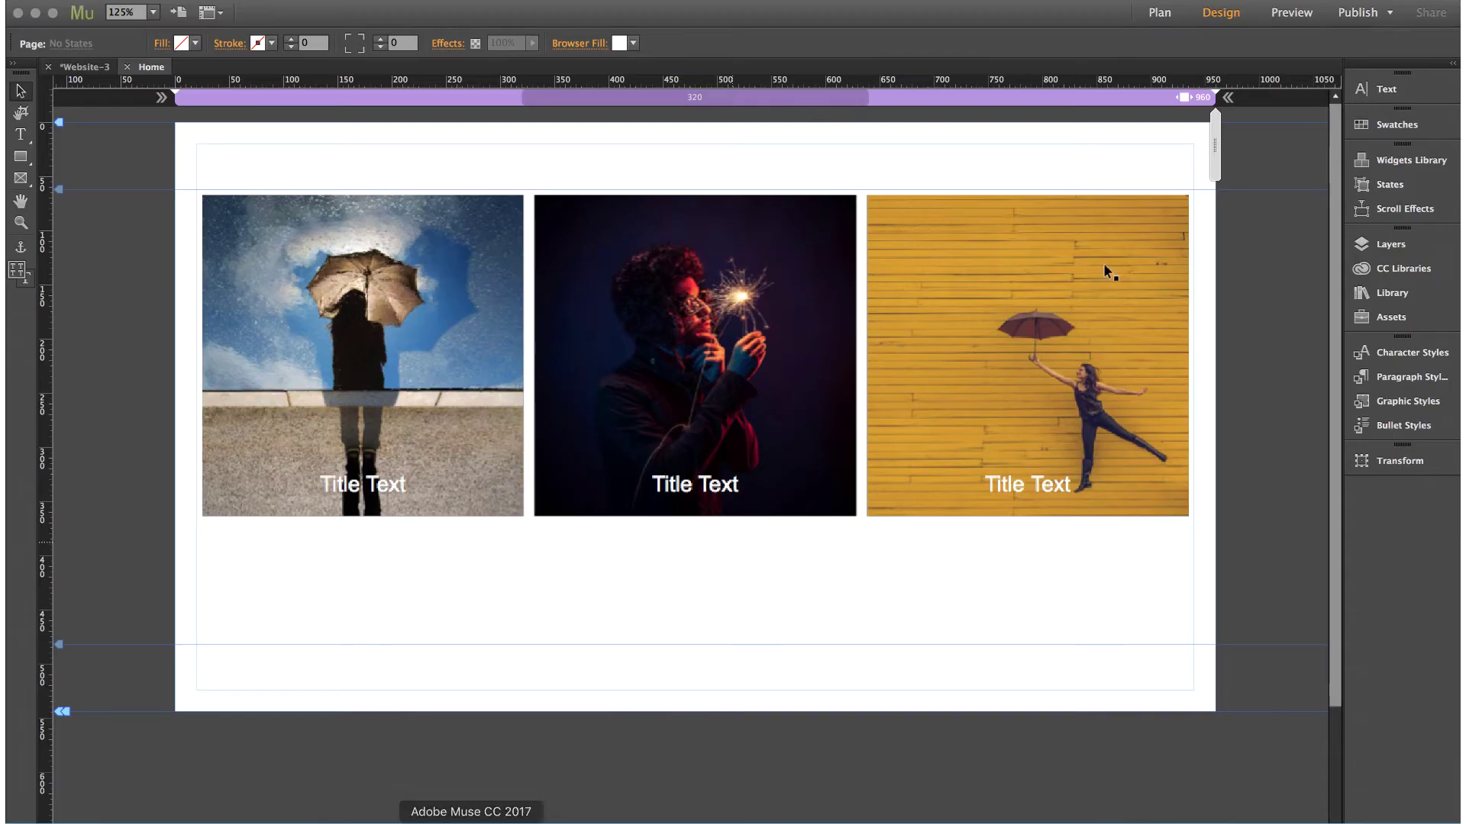
# Wrap Description 1's opening sentence, Lorem through ullamcorper., in <b> and </b> tags.
pyautogui.click(568, 271)
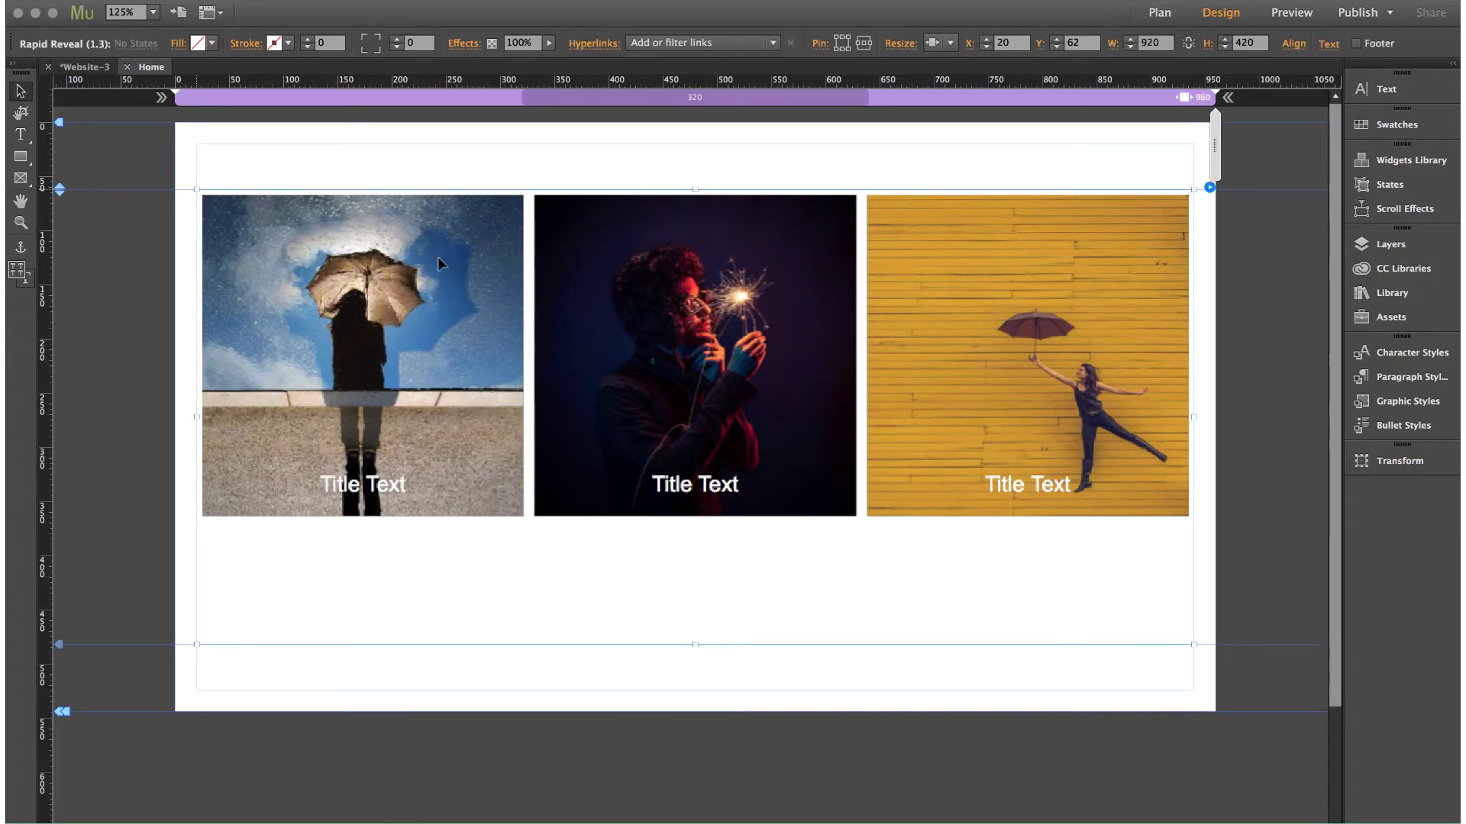
pyautogui.click(1210, 189)
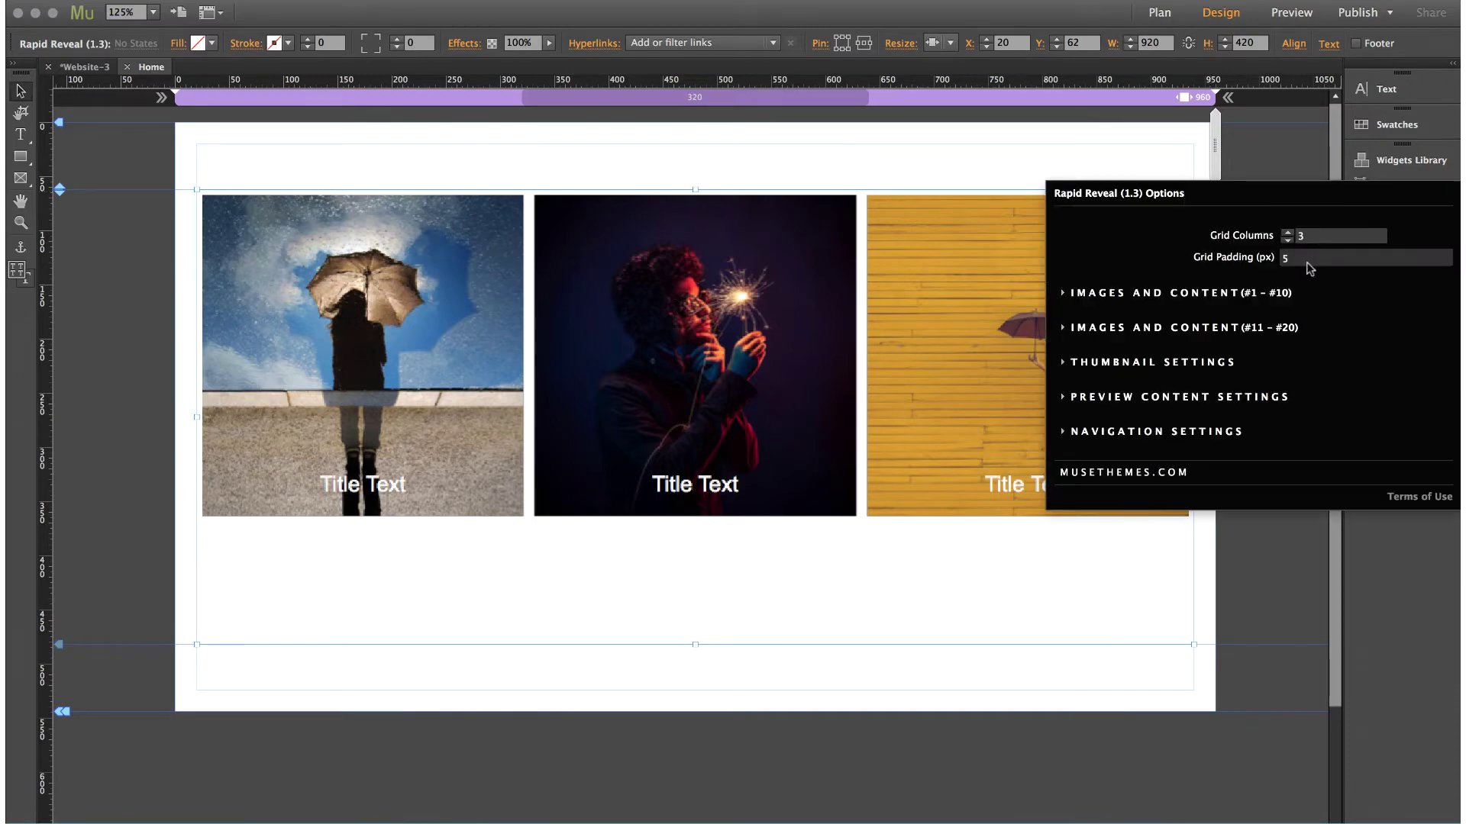
pyautogui.click(1168, 293)
pyautogui.click(1276, 300)
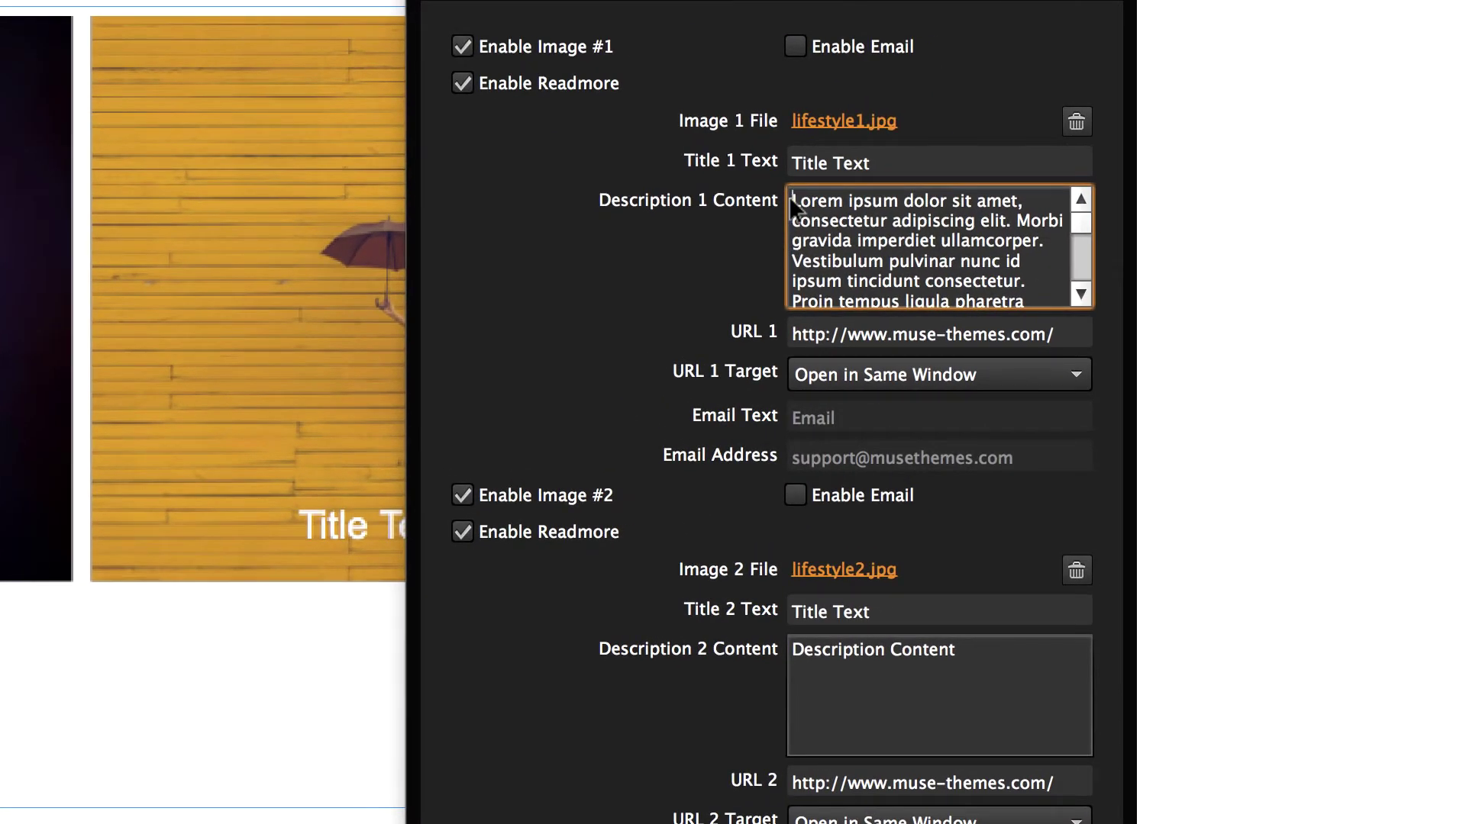
pyautogui.write('<b>')
pyautogui.click(1045, 241)
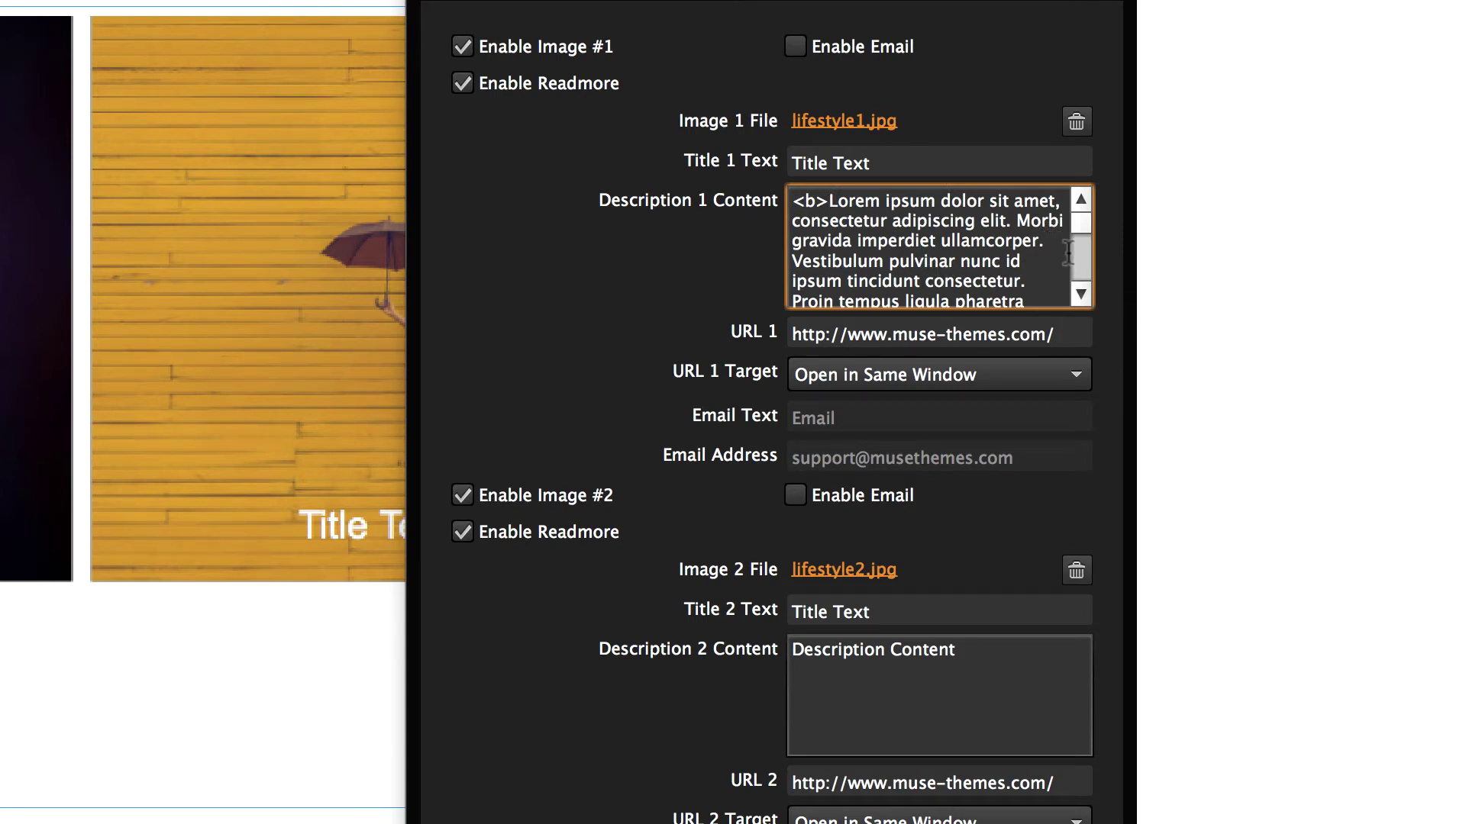
pyautogui.write('<b>')
pyautogui.press('Left')
pyautogui.press('Left')
pyautogui.write('/')
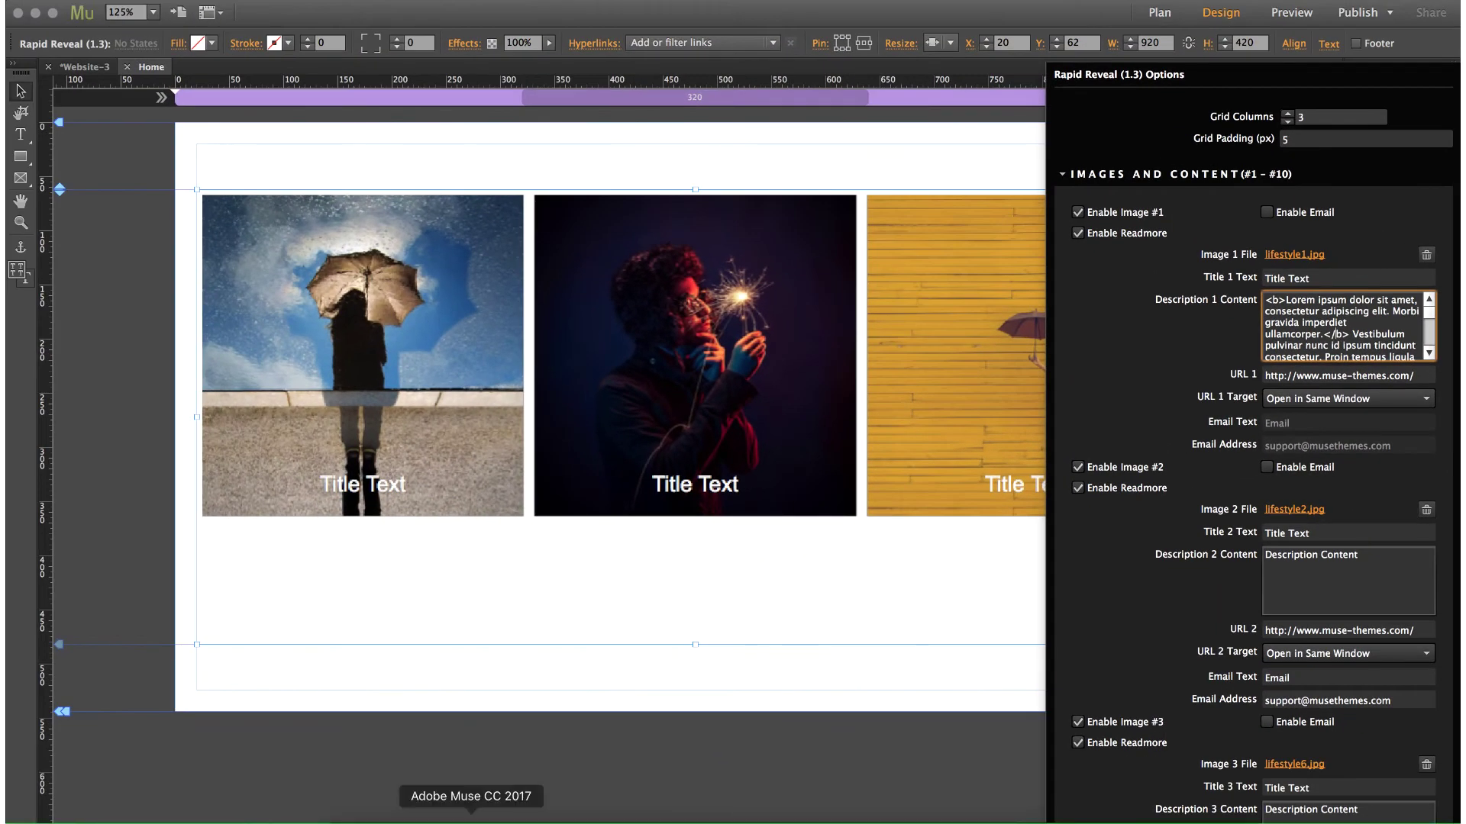
pyautogui.click(344, 815)
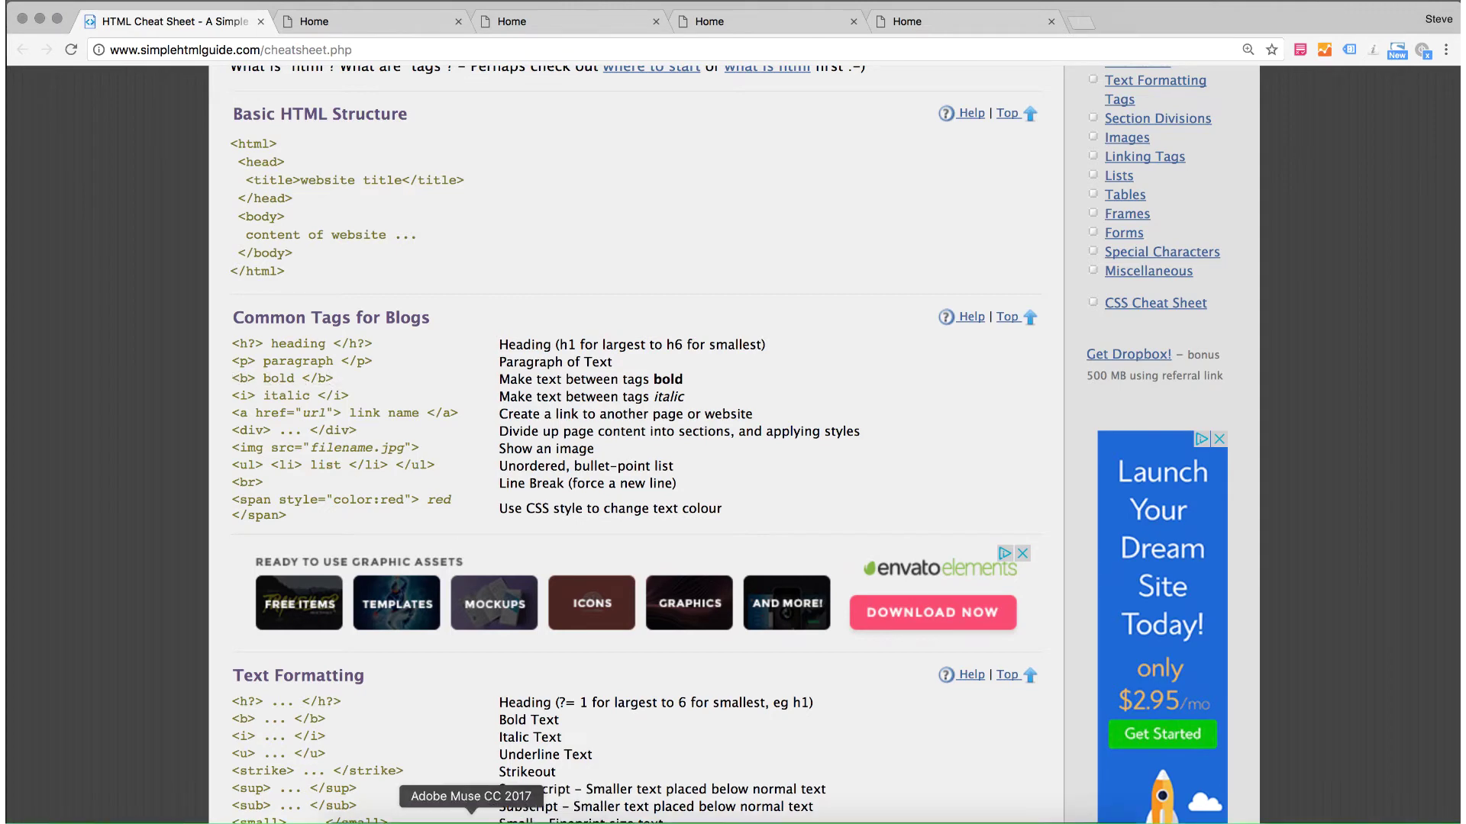
# Preview the page in Chrome and expand the first image's detail panel to check the bold text.
pyautogui.click(473, 815)
pyautogui.click(197, 9)
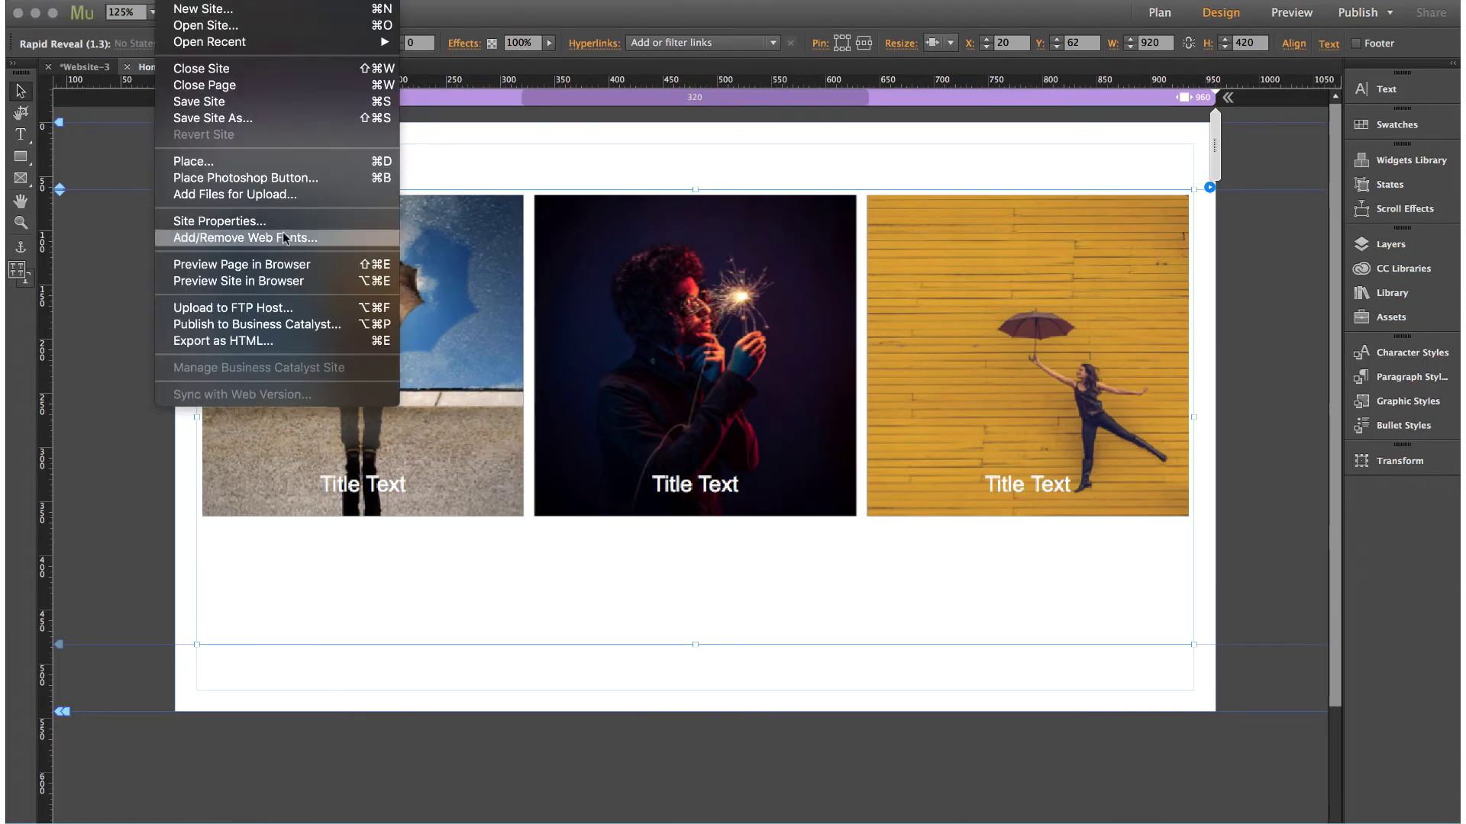
pyautogui.click(272, 264)
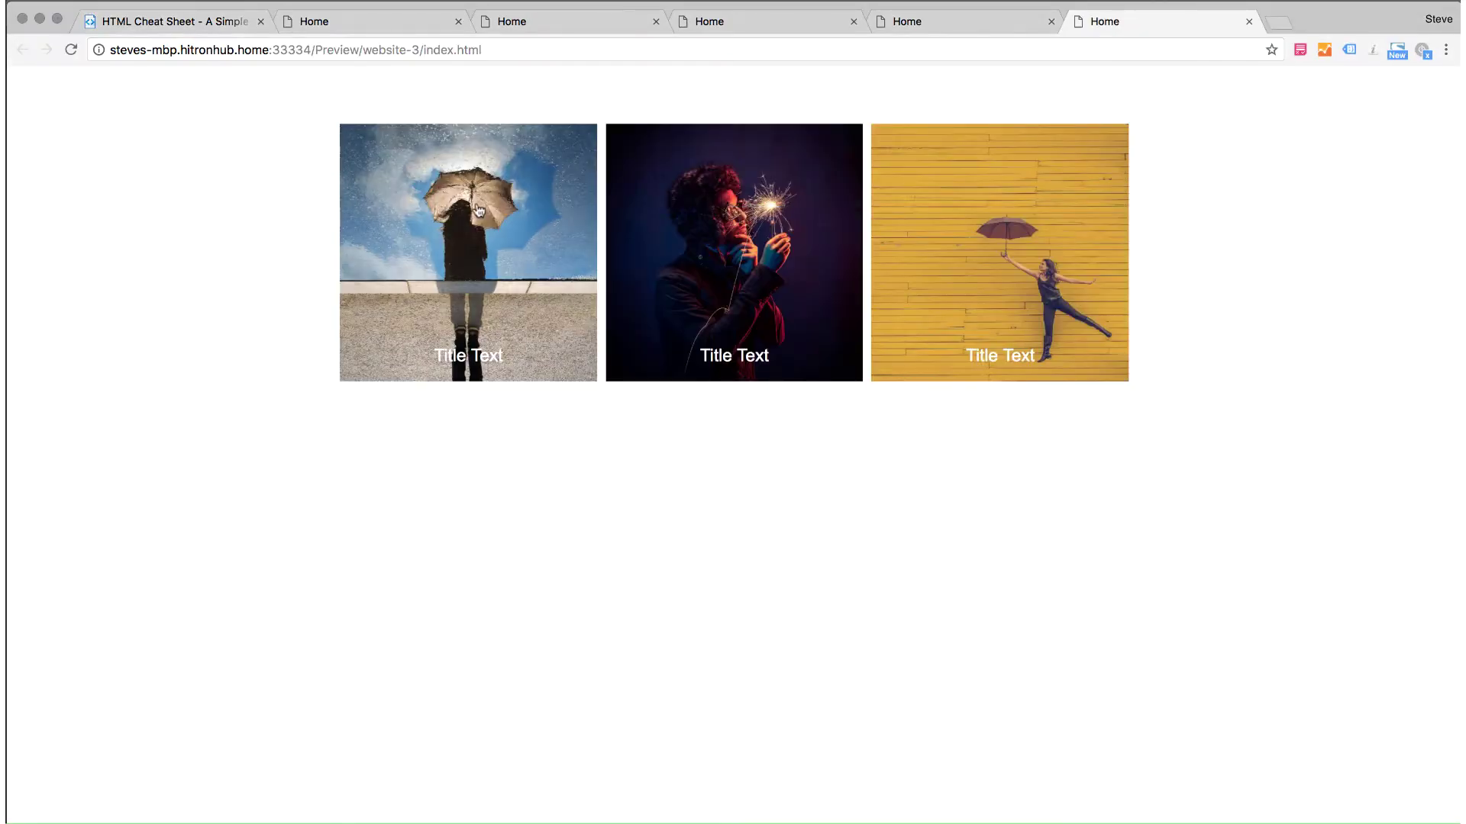
pyautogui.click(480, 200)
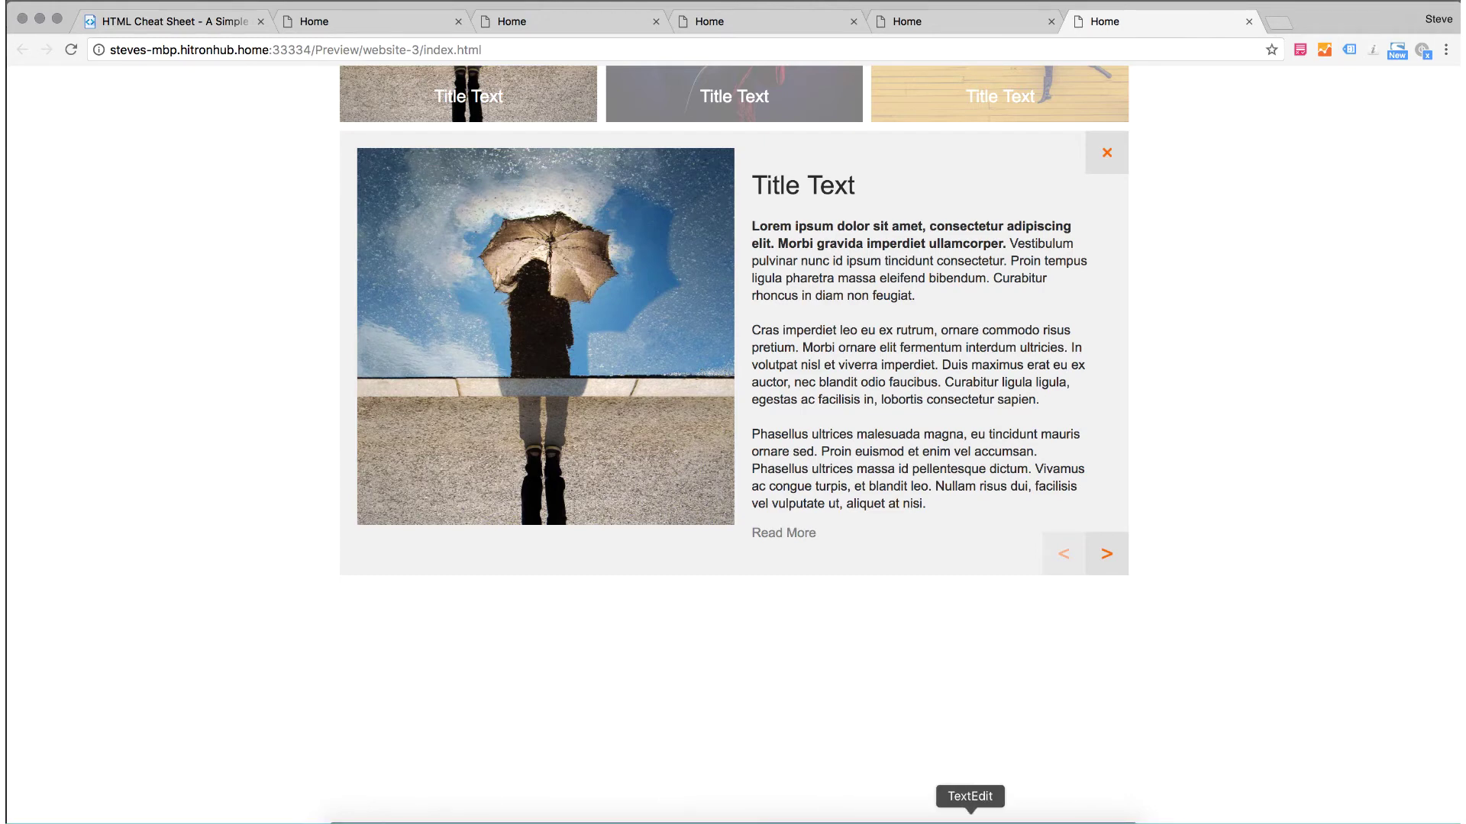
# Place the insertion point after the first break tags in the TextEdit lorem text.
pyautogui.click(968, 817)
pyautogui.click(695, 358)
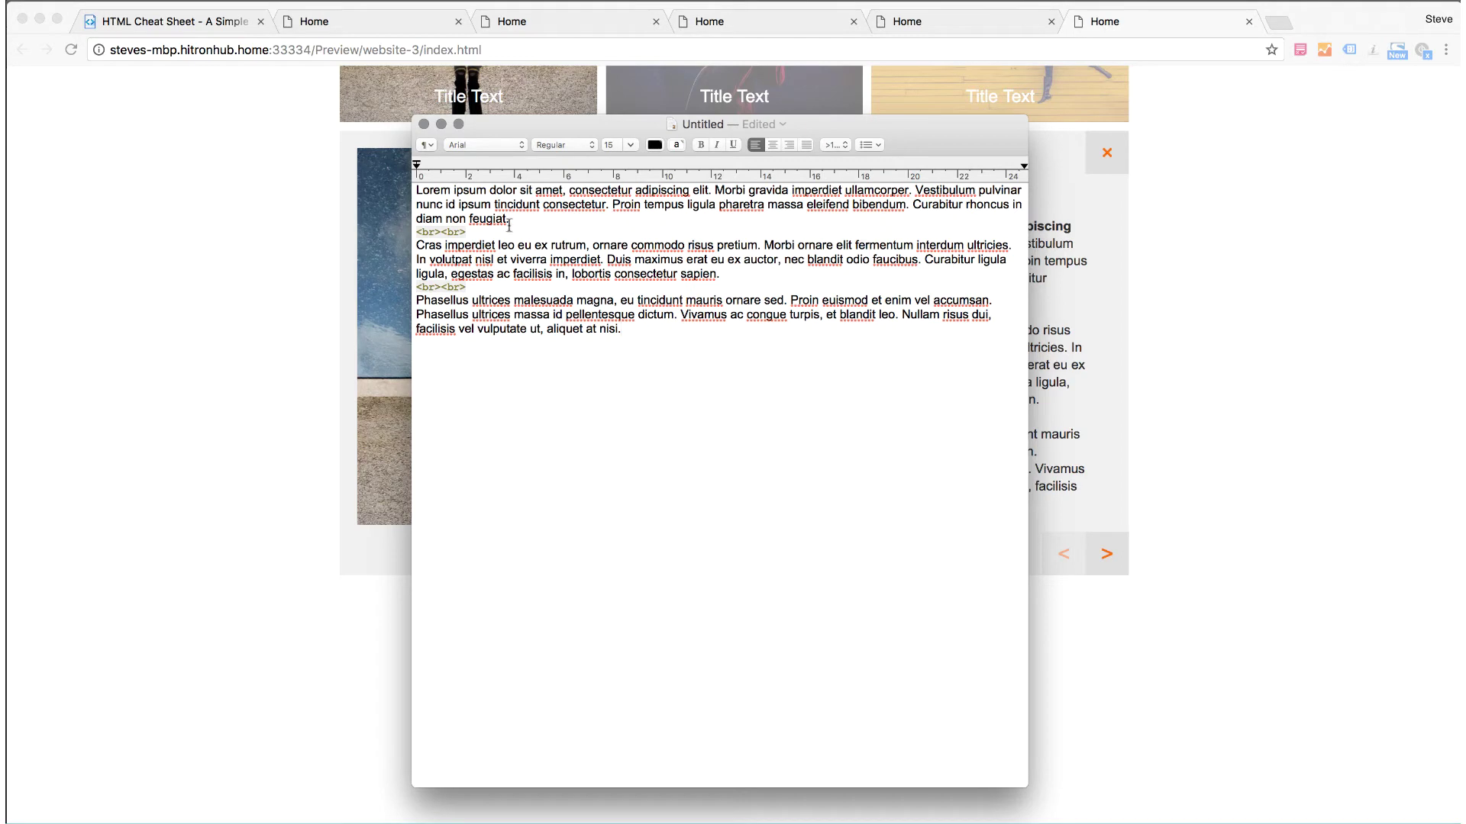
pyautogui.click(487, 233)
# Scroll the HTML Cheat Sheet to Section Divisions and select the <hr> tag.
pyautogui.click(194, 23)
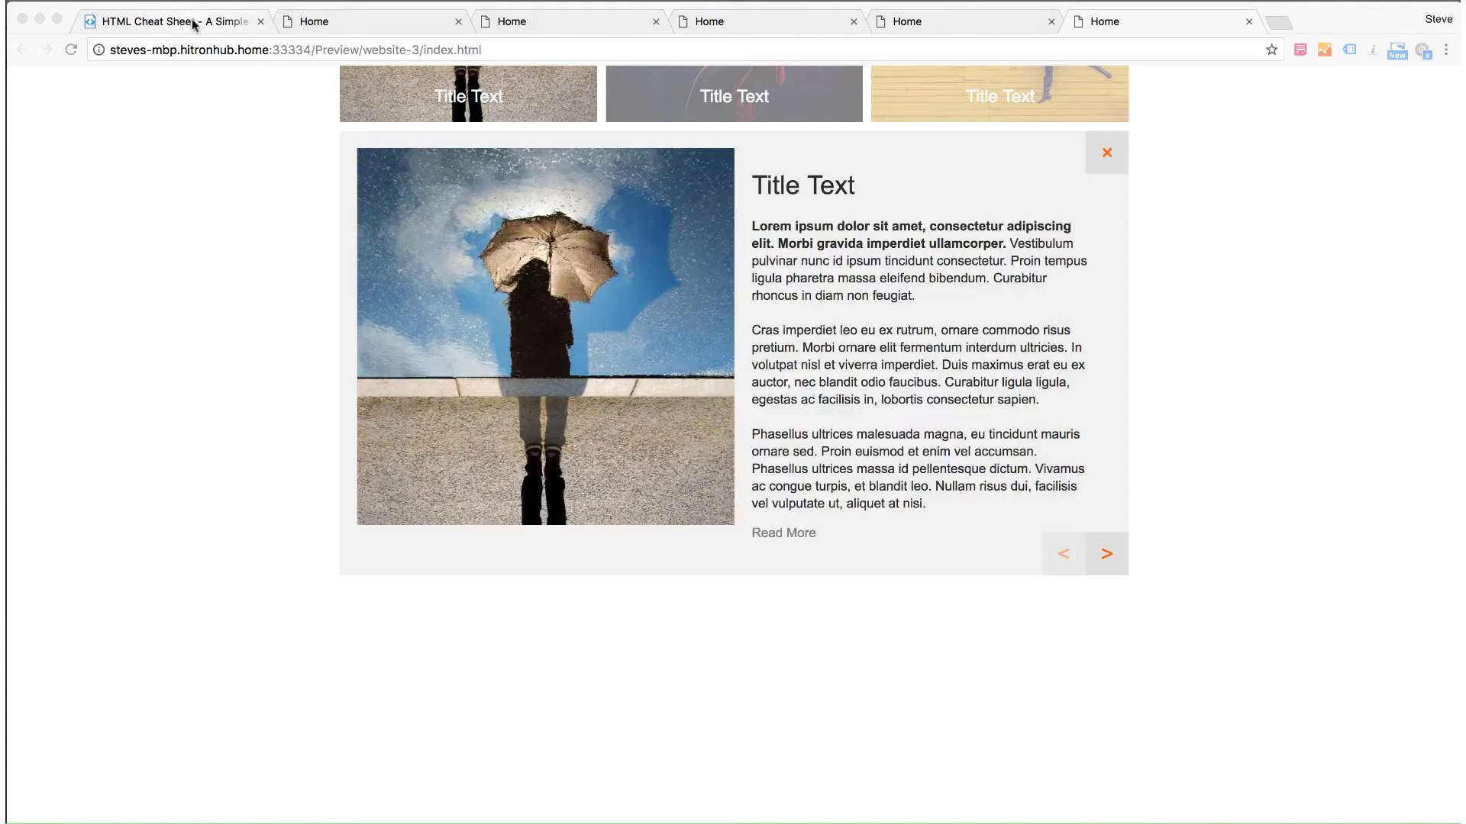
pyautogui.click(185, 26)
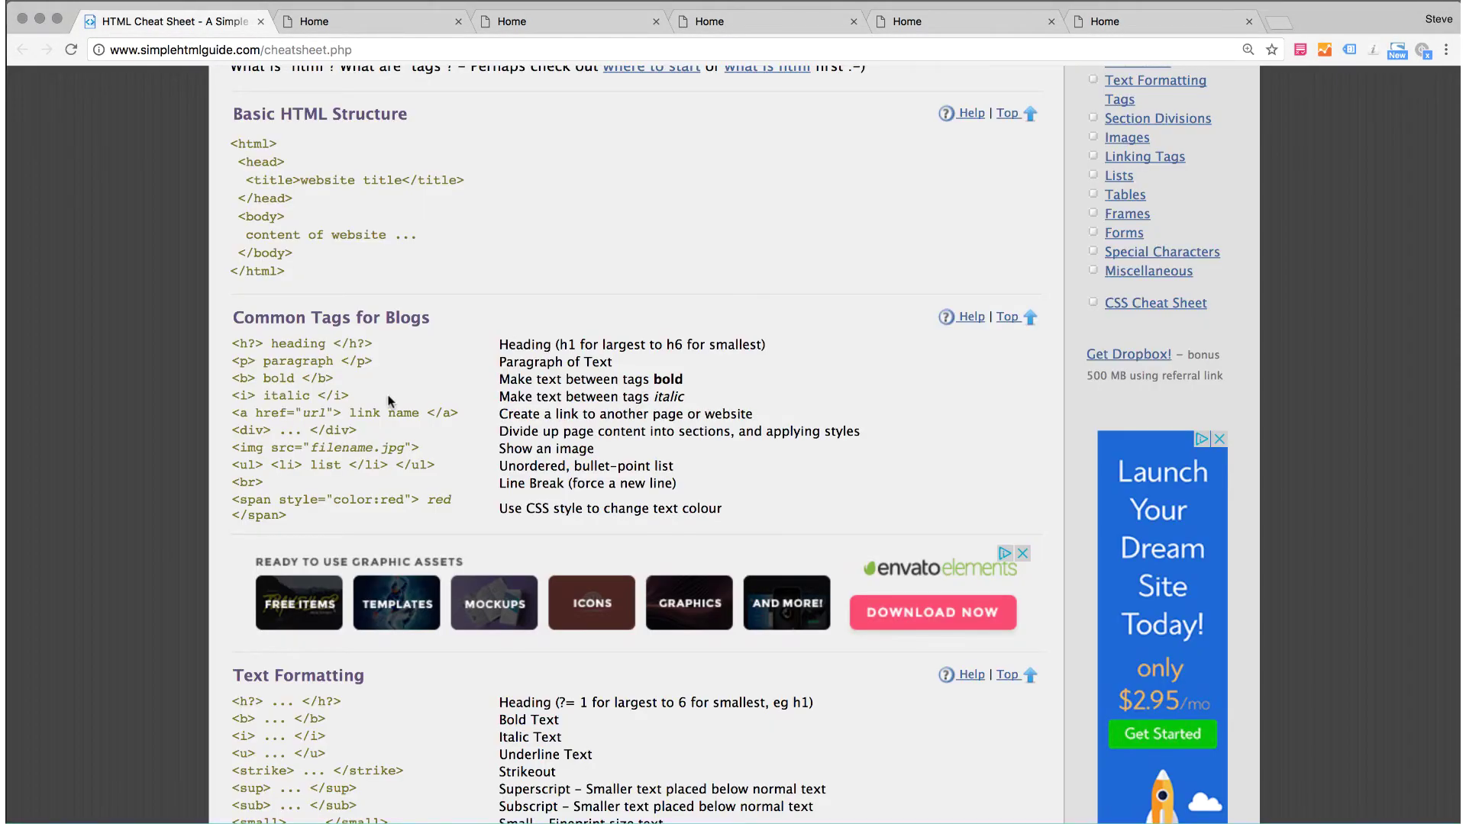
pyautogui.scroll(-5, 389, 396)
pyautogui.scroll(-1, 388, 396)
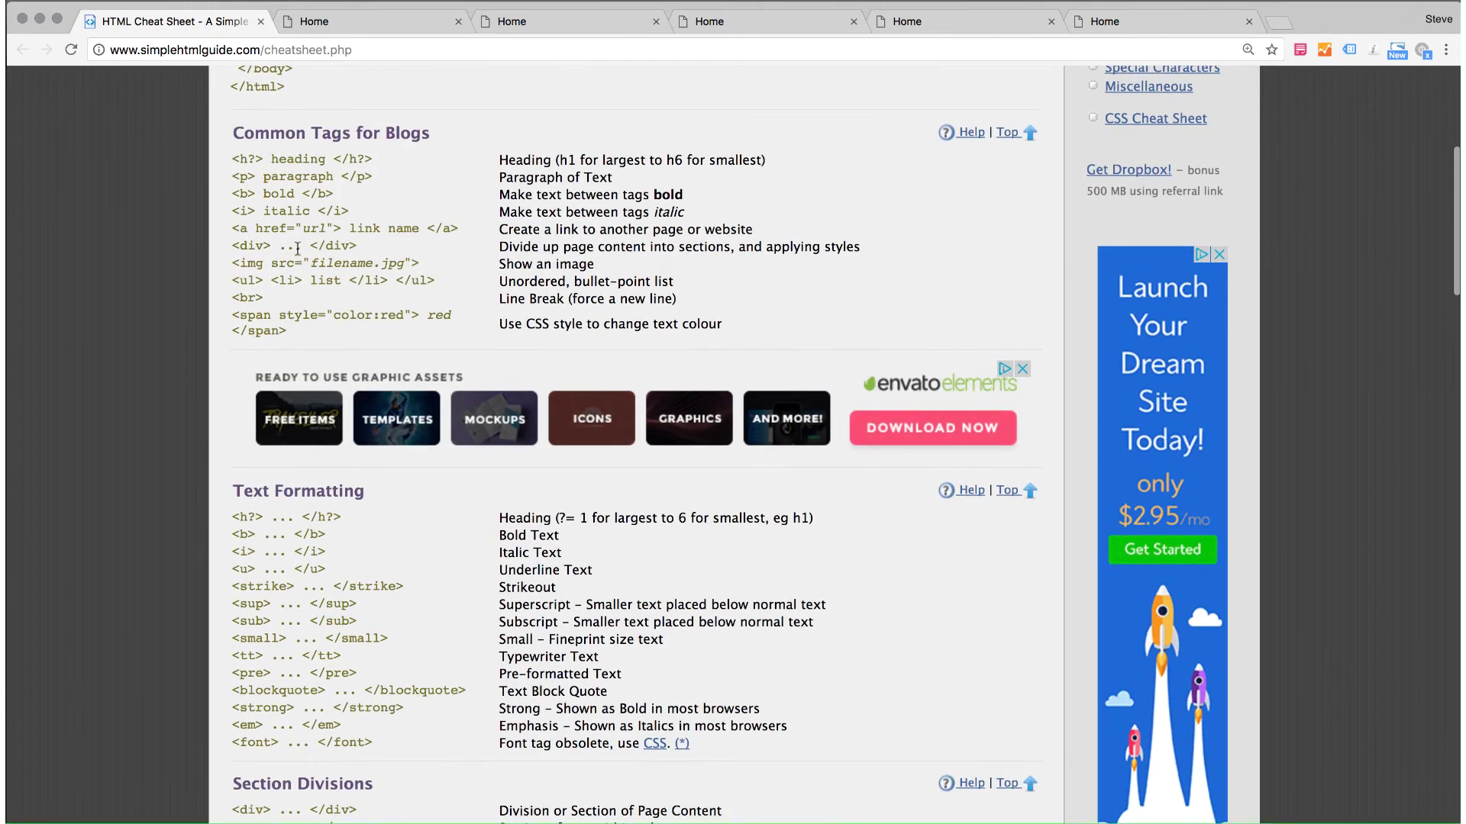
pyautogui.scroll(-8, 286, 281)
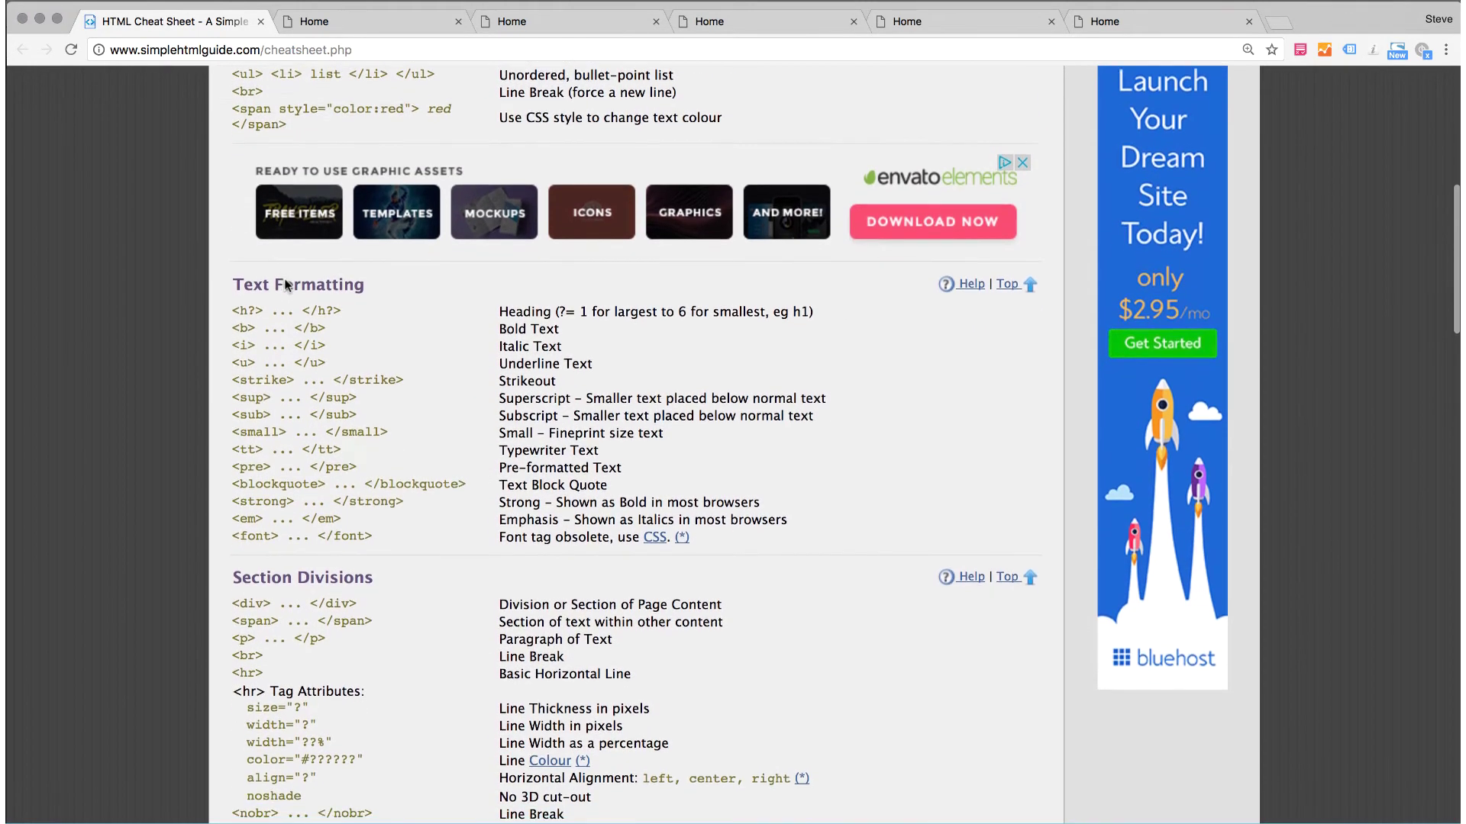
pyautogui.scroll(-2, 285, 281)
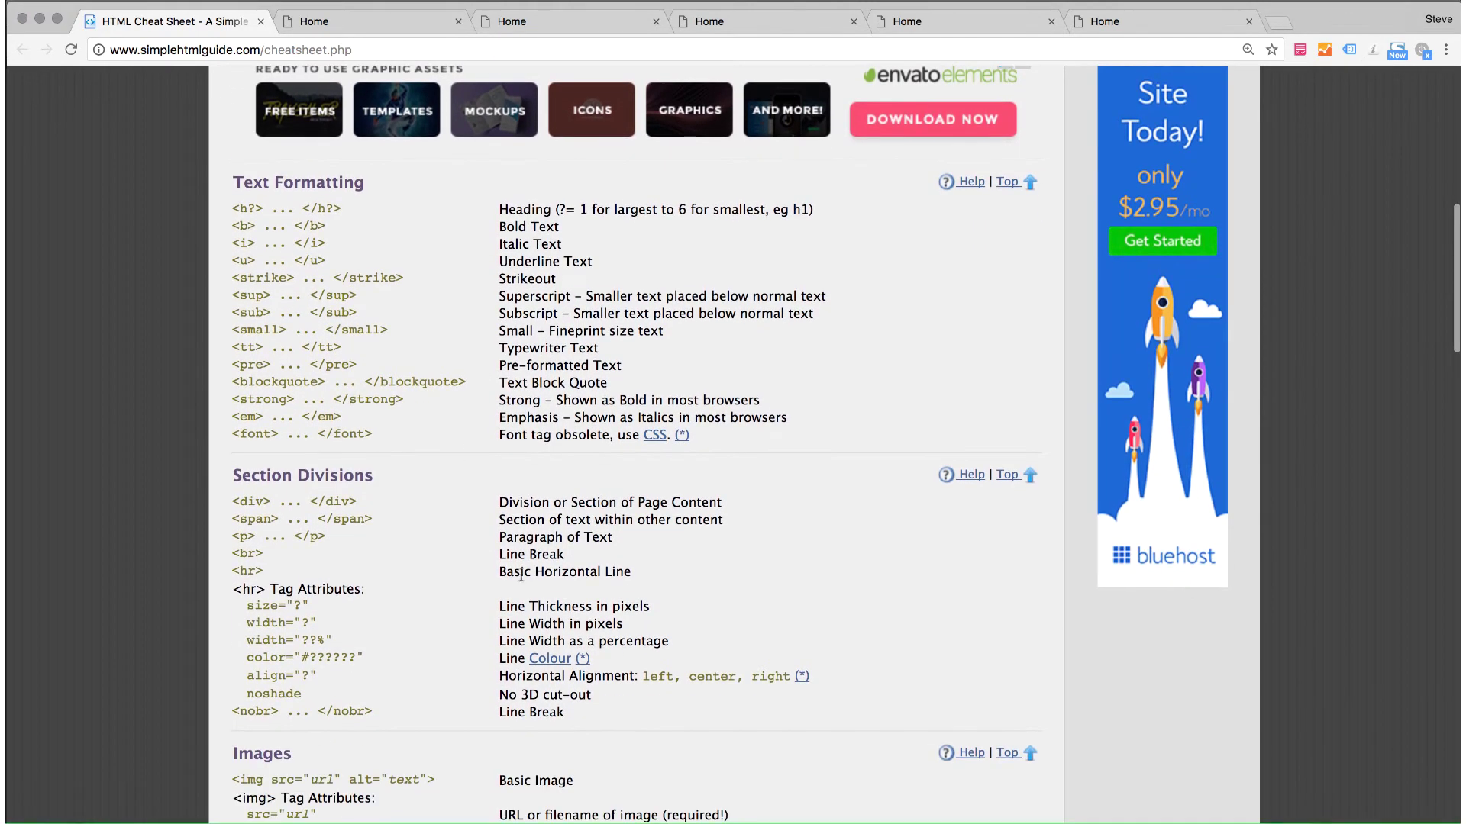
pyautogui.moveTo(261, 571); pyautogui.dragTo(233, 574)
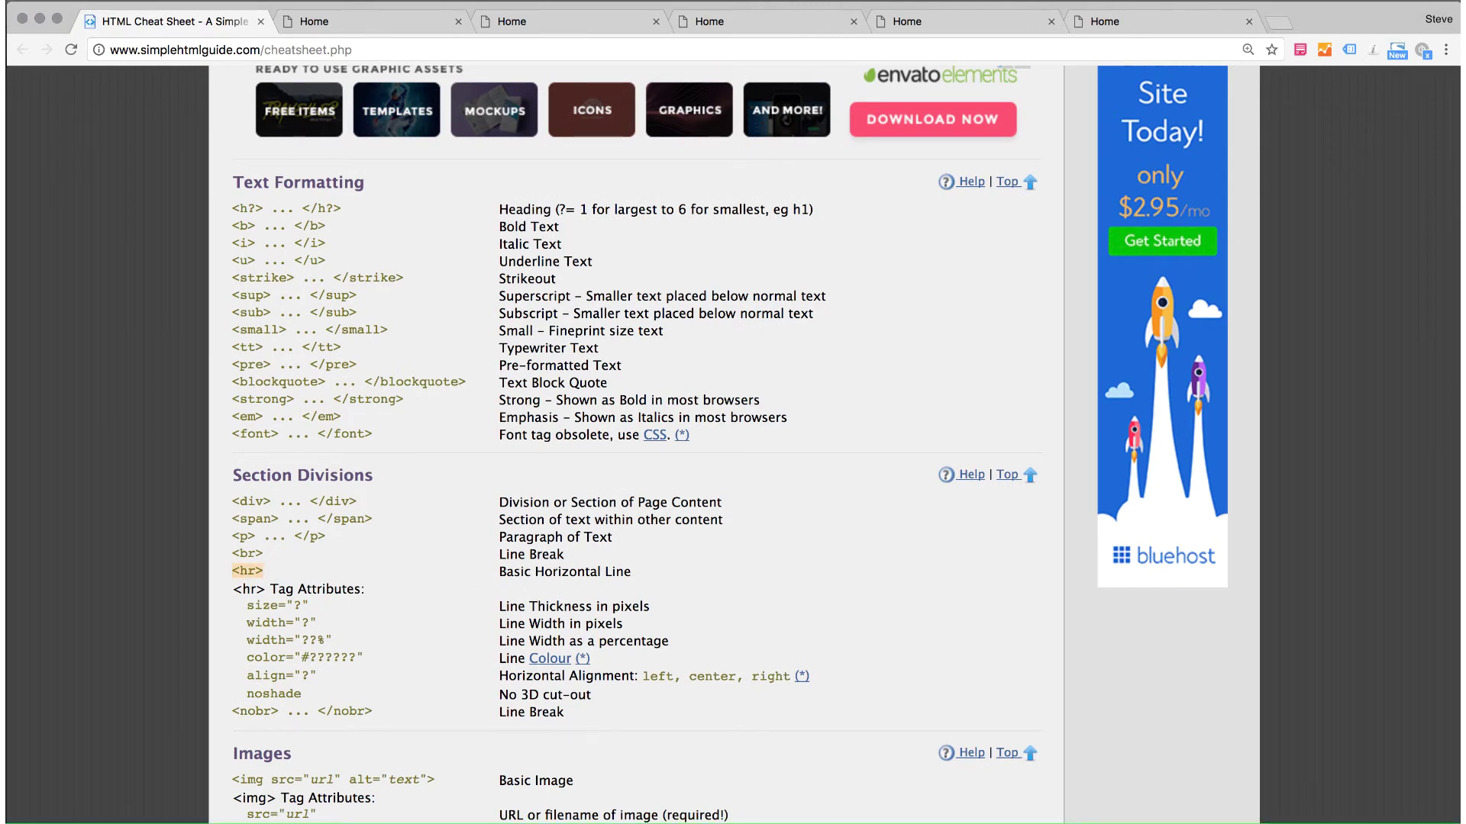
# Insert <hr> on its own line between both <br><br> pairs in the TextEdit draft.
pyautogui.rightClick(471, 821)
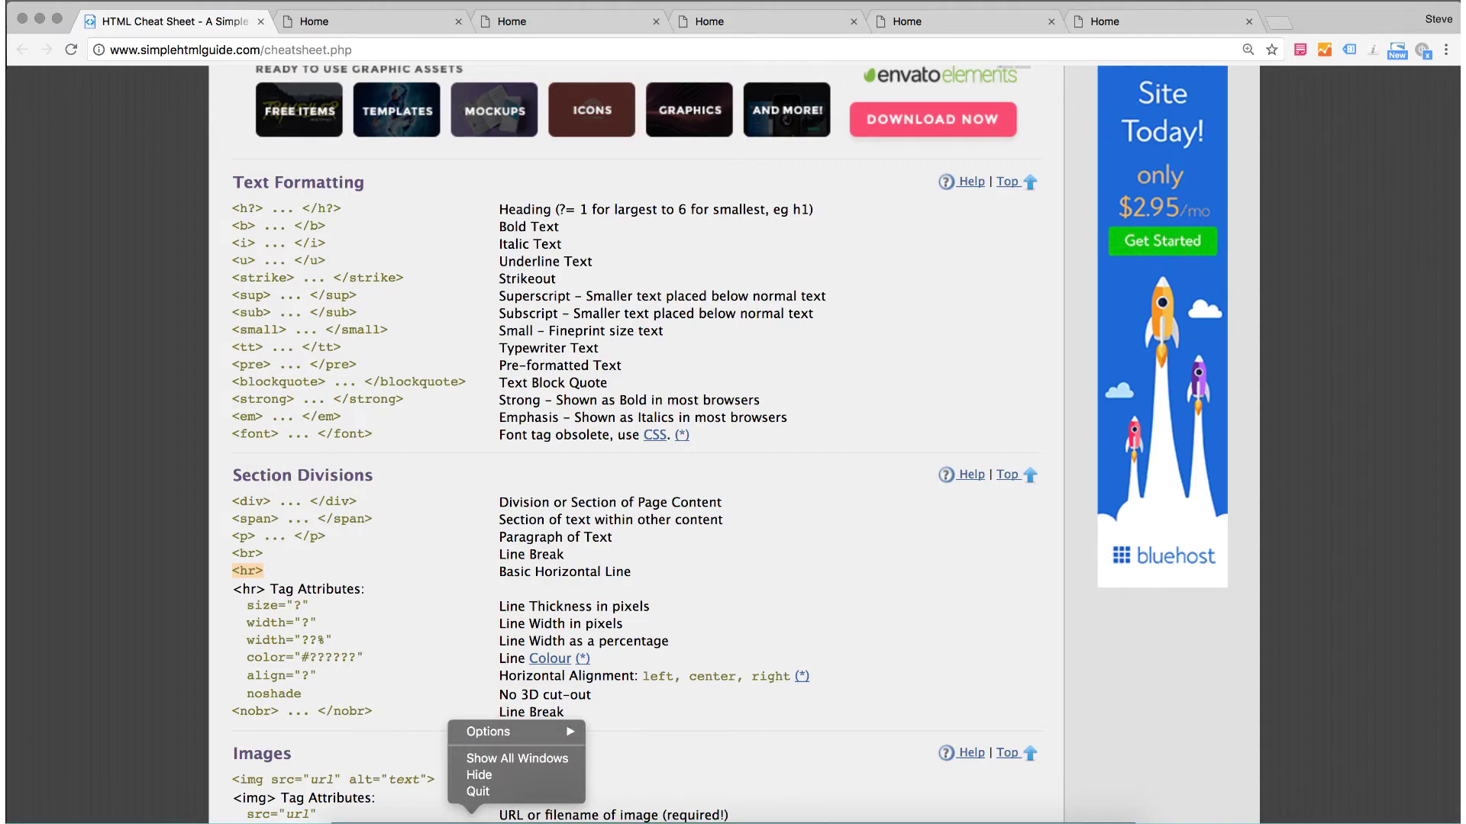
pyautogui.click(1335, 815)
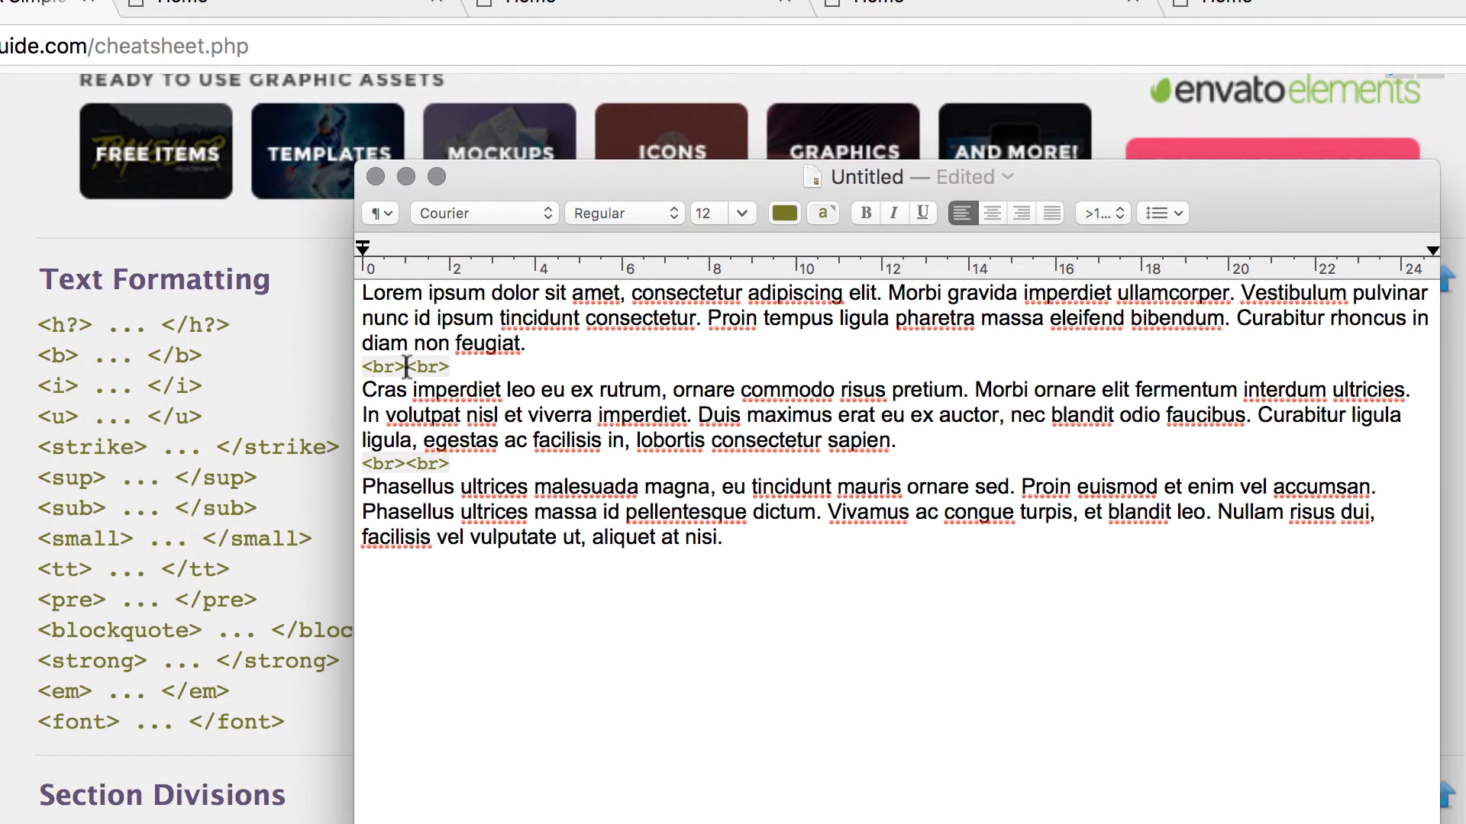
pyautogui.click(407, 367)
pyautogui.press('Return')
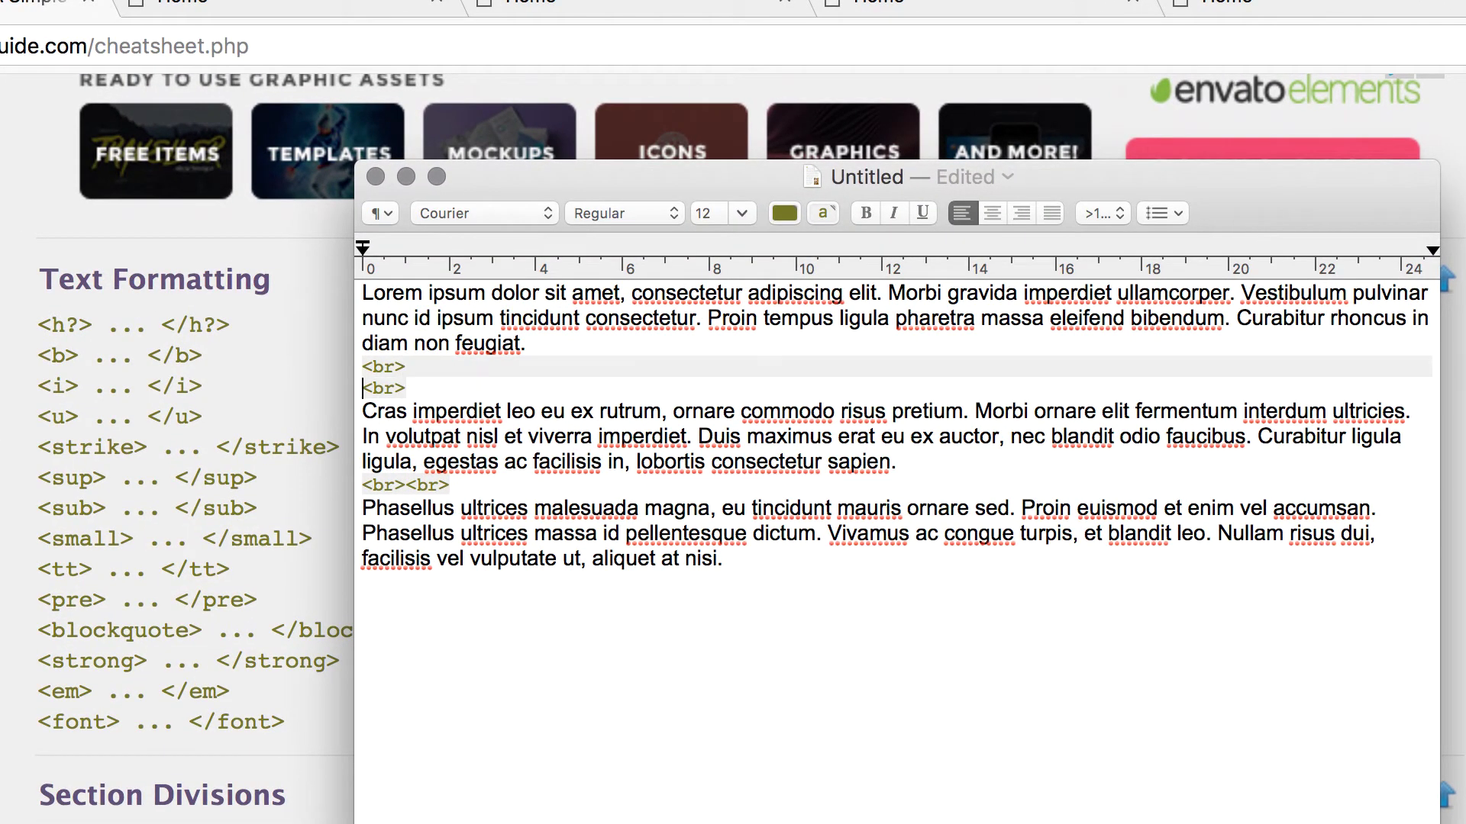
pyautogui.write('<hr>')
pyautogui.press('Return')
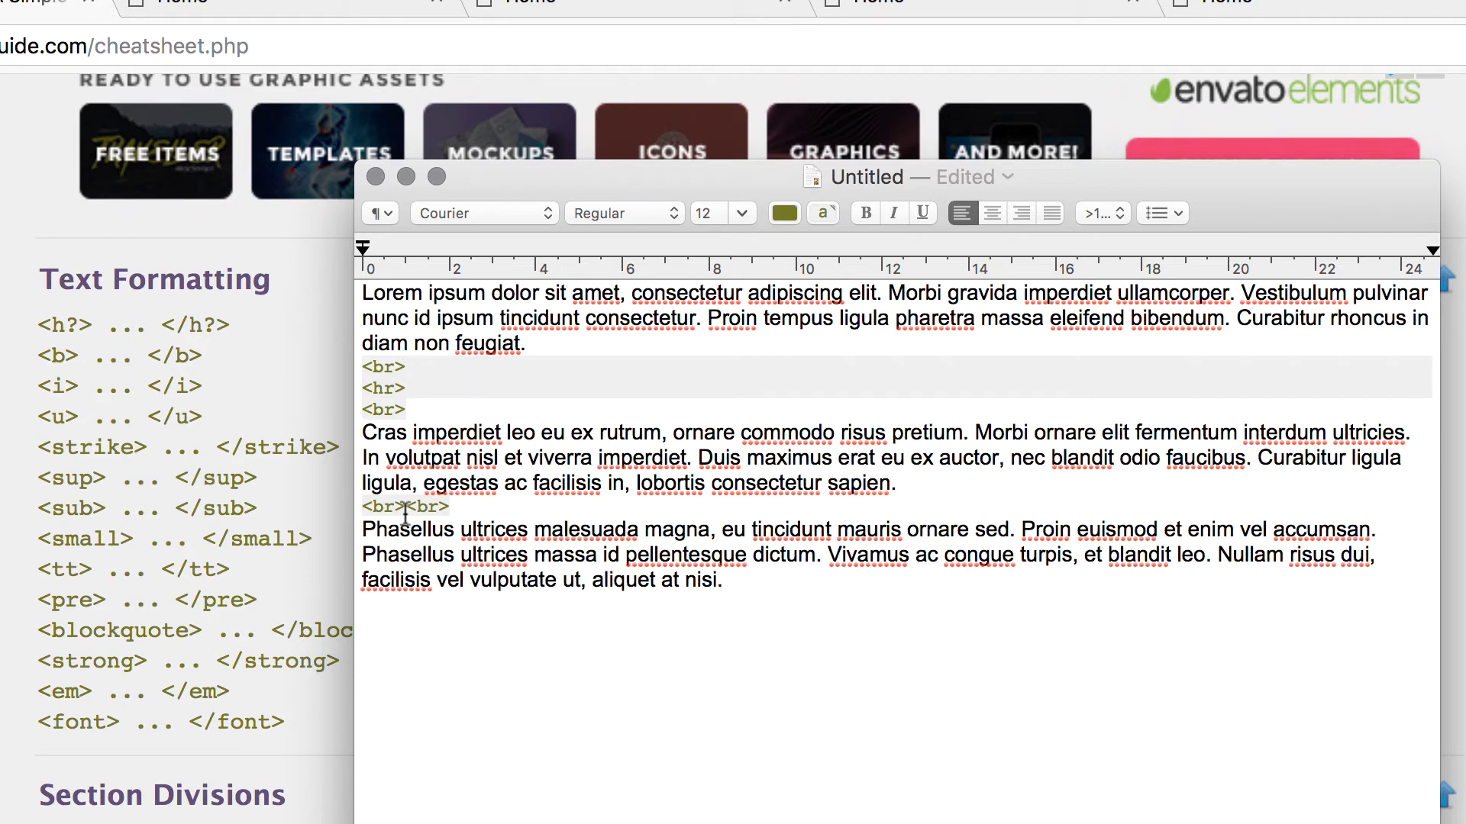
pyautogui.click(405, 506)
pyautogui.press('Return')
pyautogui.write('<hr>')
pyautogui.press('Return')
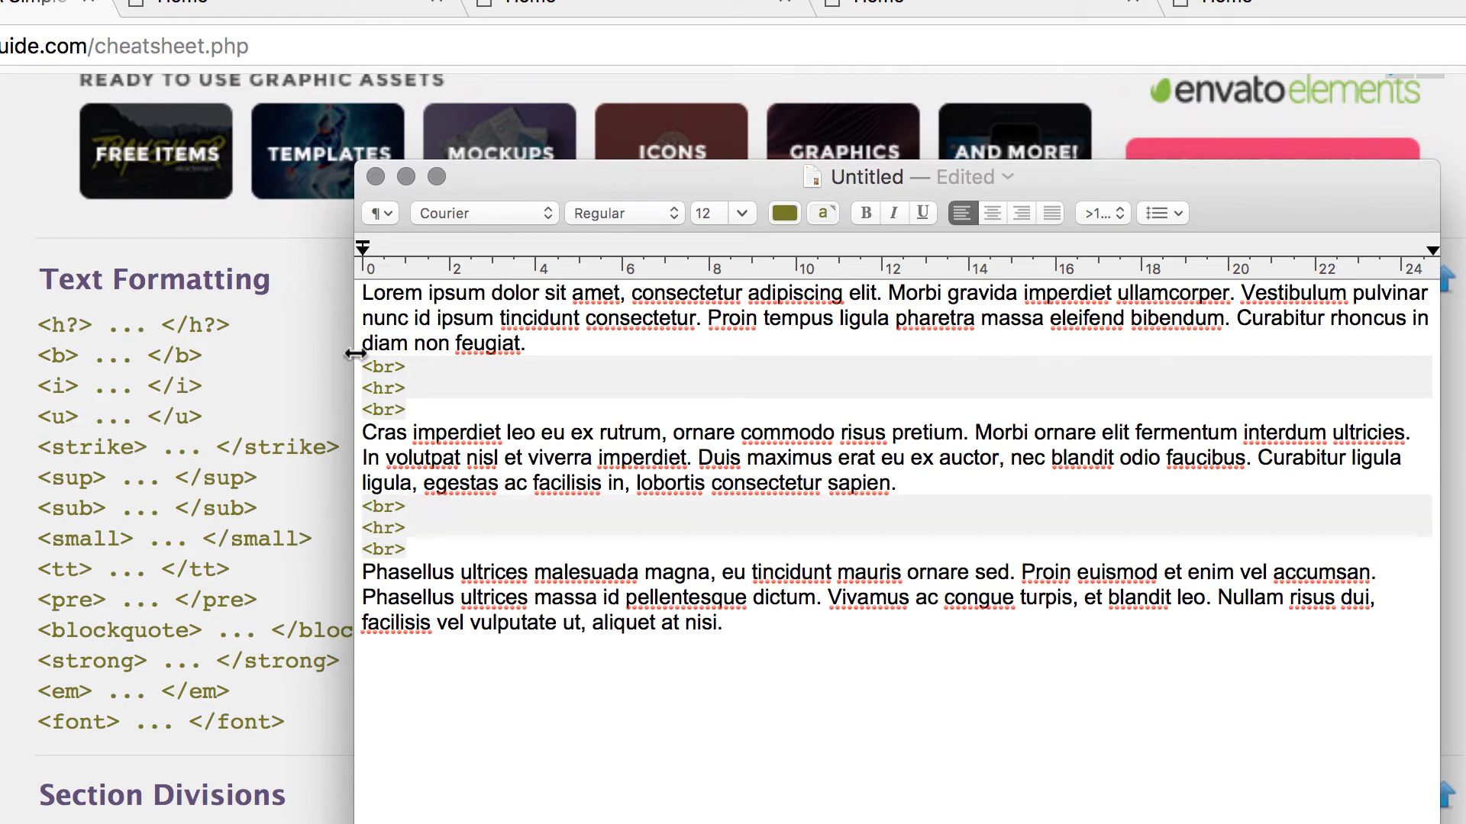
# Wrap the Cras paragraph in <i>…</i> tags and select the whole description text.
pyautogui.click(191, 384)
pyautogui.scroll(1, 68, 458)
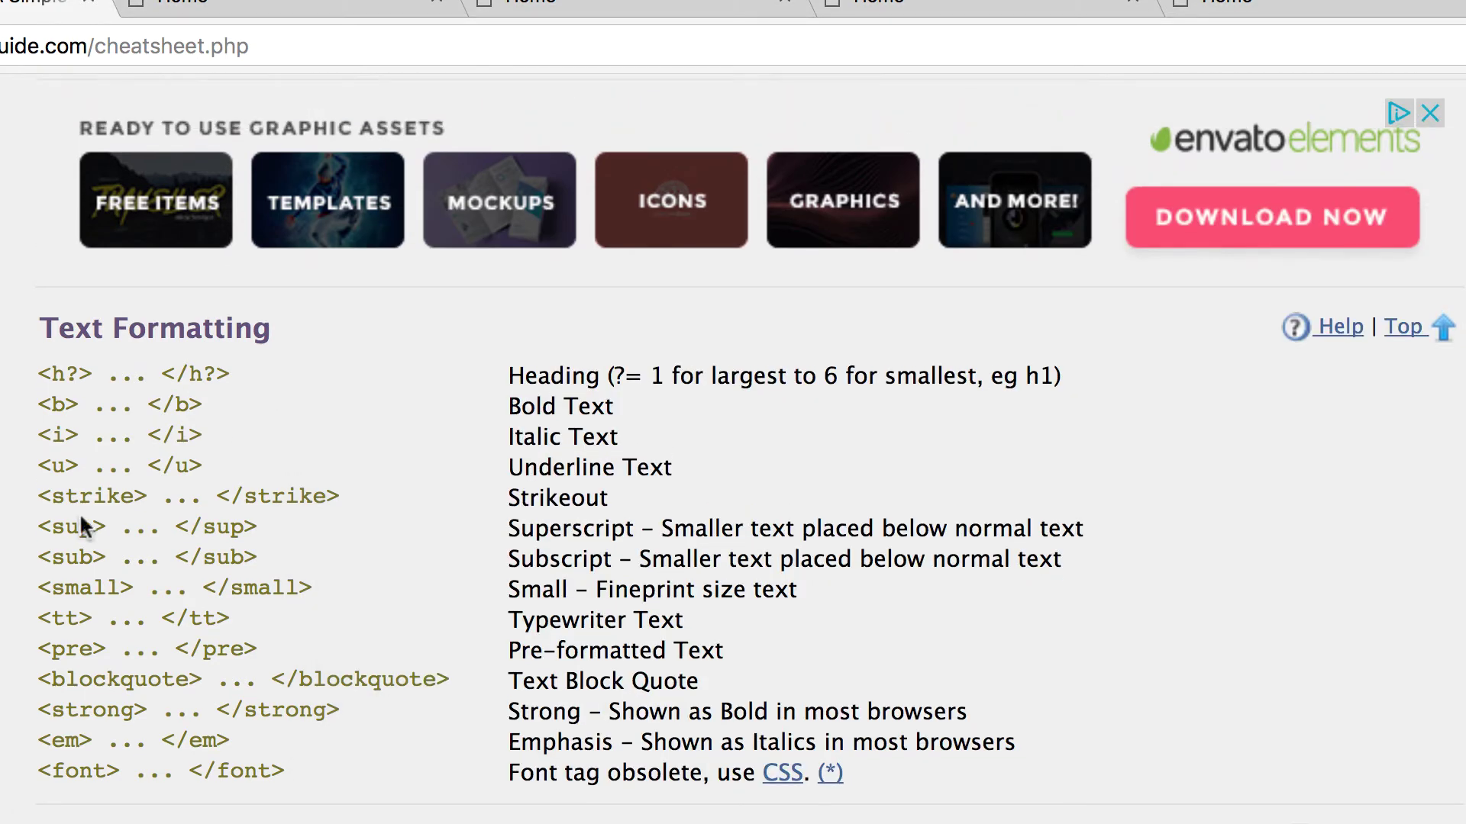
pyautogui.moveTo(75, 435); pyautogui.dragTo(40, 435)
pyautogui.press('super+c')
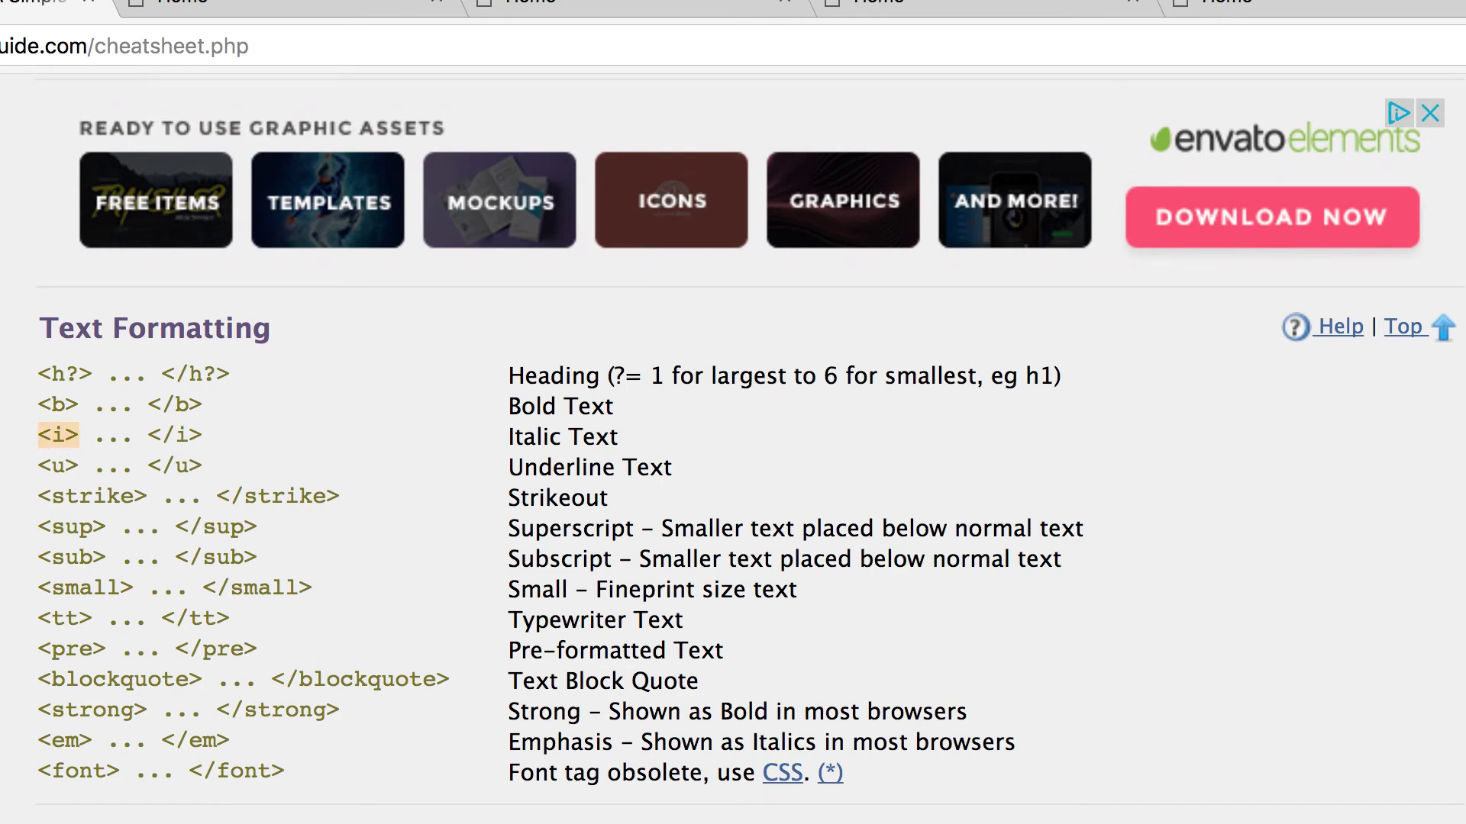
pyautogui.press('super+Tab')
pyautogui.click(359, 432)
pyautogui.press('super+v')
pyautogui.click(975, 484)
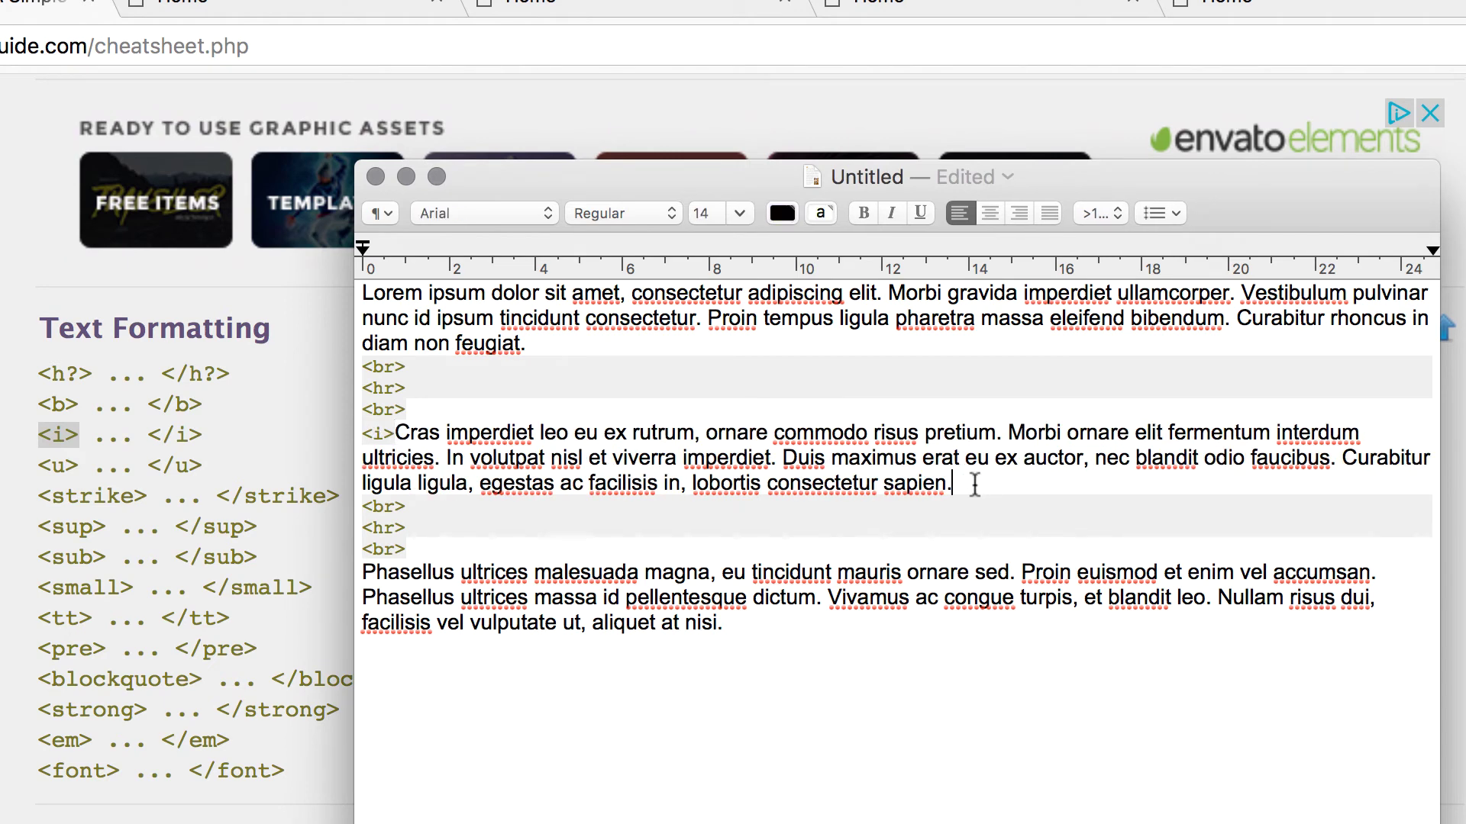
pyautogui.write('</i>')
pyautogui.click(766, 727)
pyautogui.moveTo(766, 726); pyautogui.dragTo(155, 295)
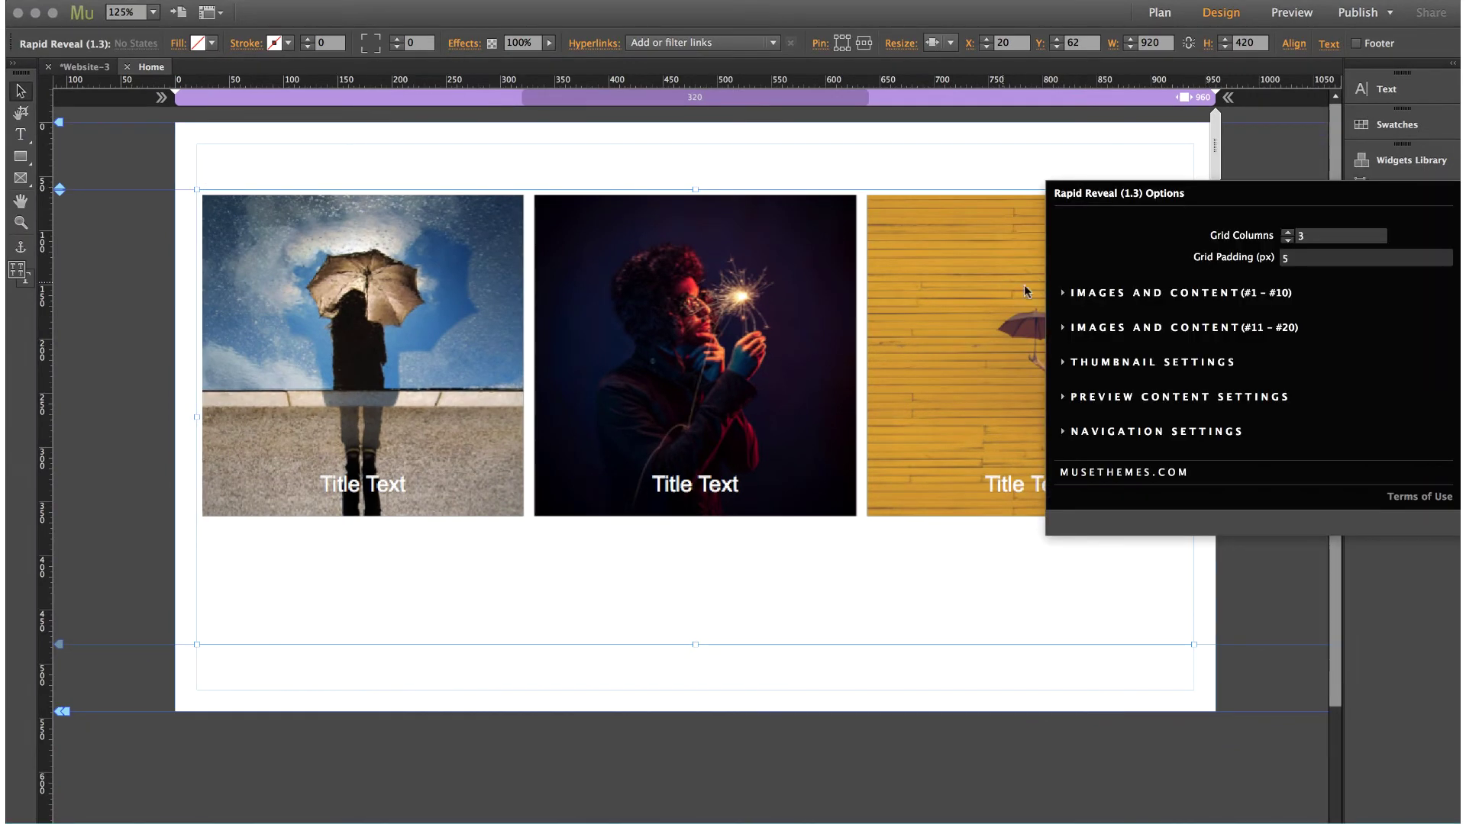
# Replace Description 1 Content with the pasted updated HTML text.
pyautogui.click(1073, 297)
pyautogui.click(1313, 313)
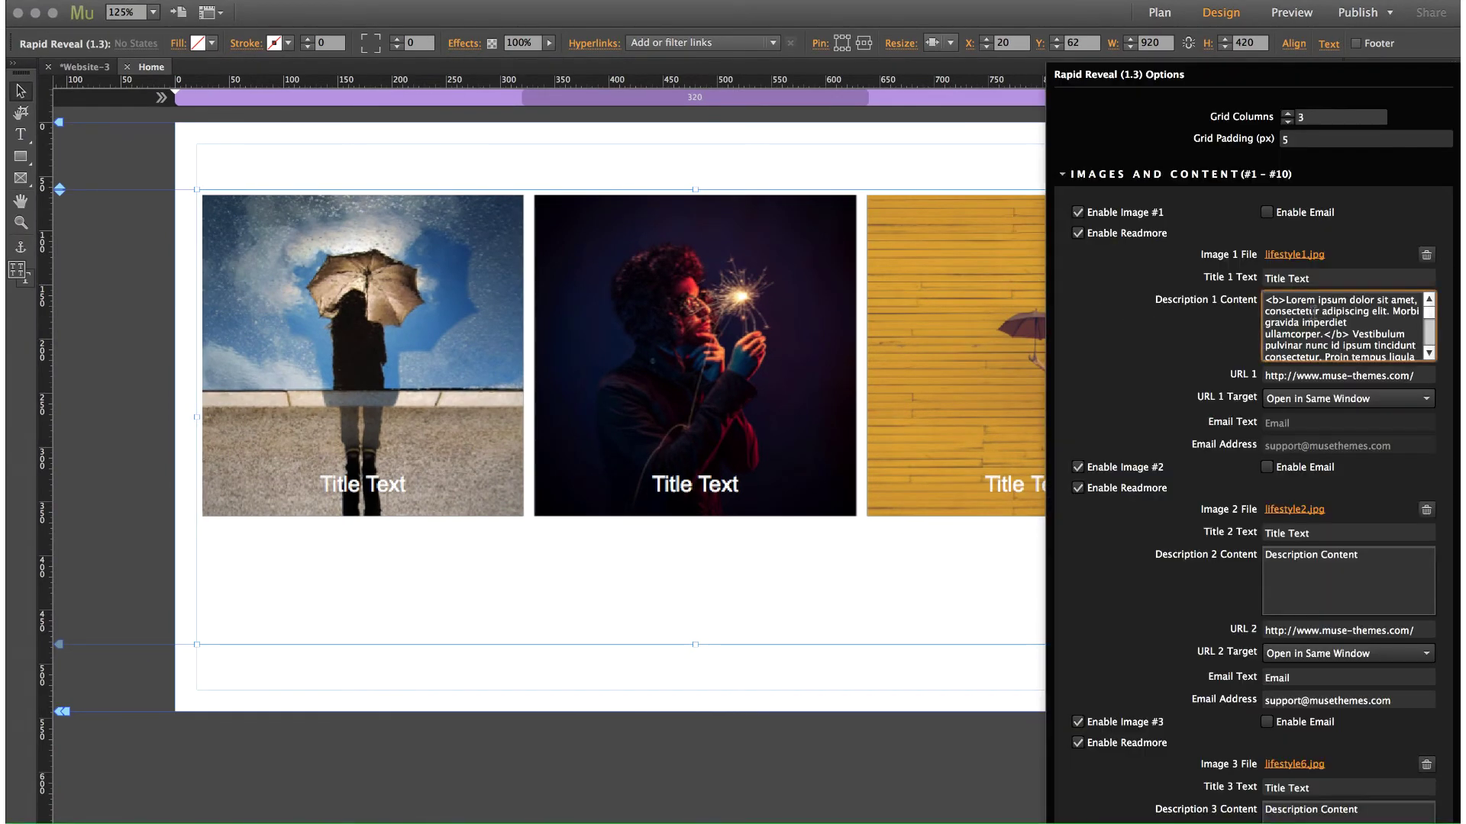
pyautogui.press('super+a')
pyautogui.press('super+v')
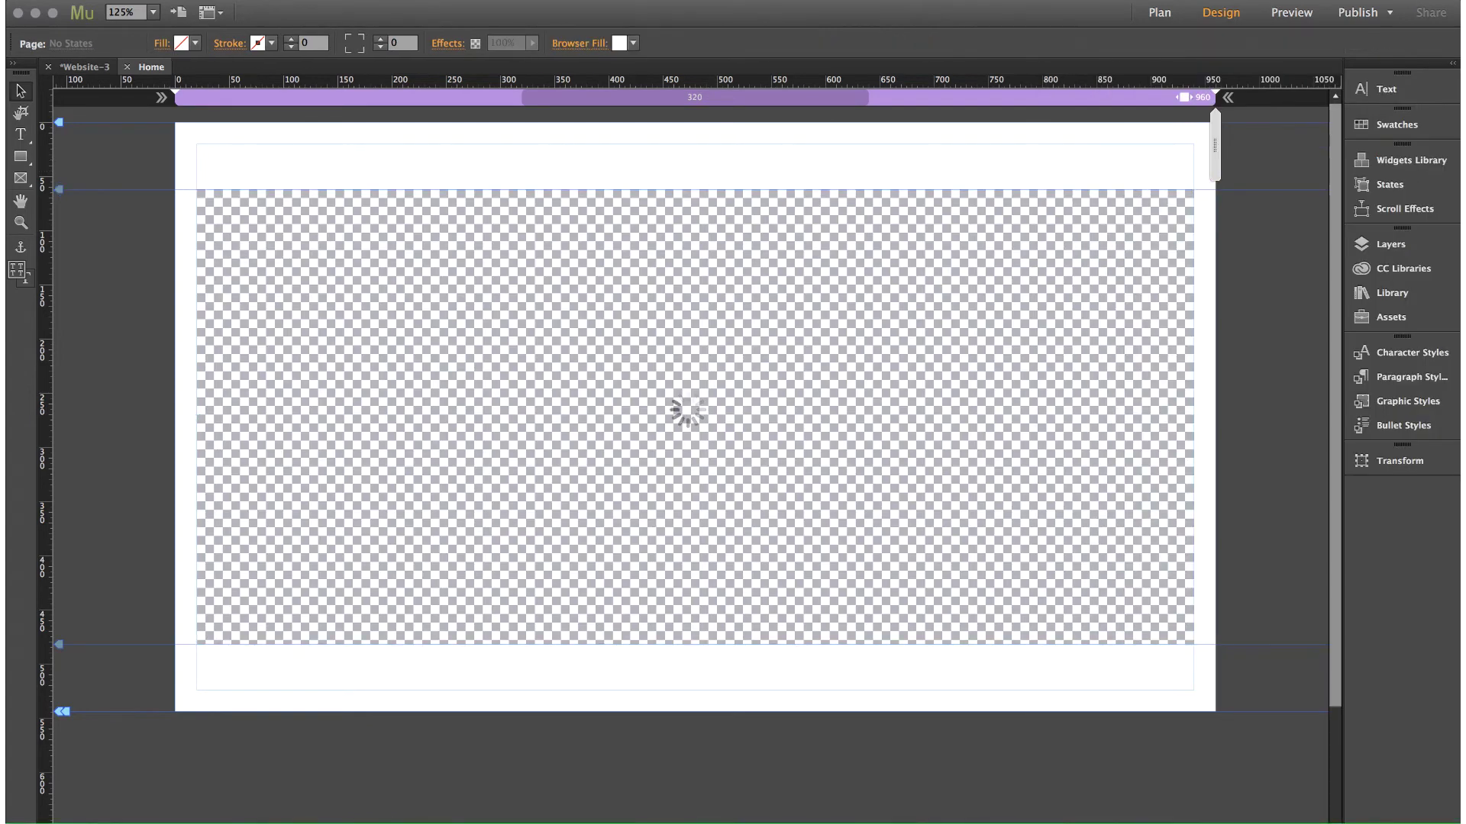
# Preview the page in the browser and expand the first image's detail panel.
pyautogui.click(171, 2)
pyautogui.click(289, 266)
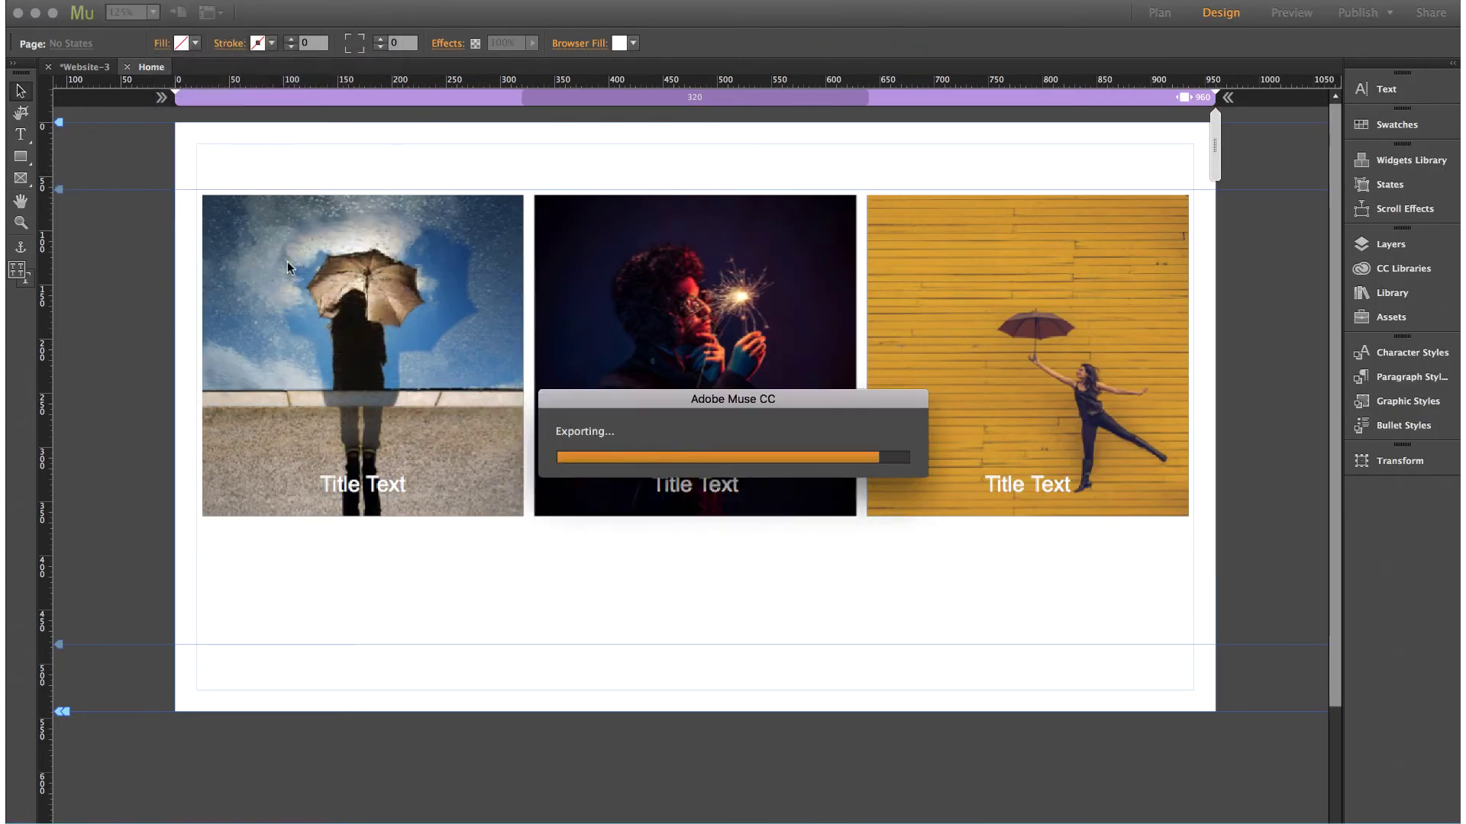
pyautogui.click(477, 207)
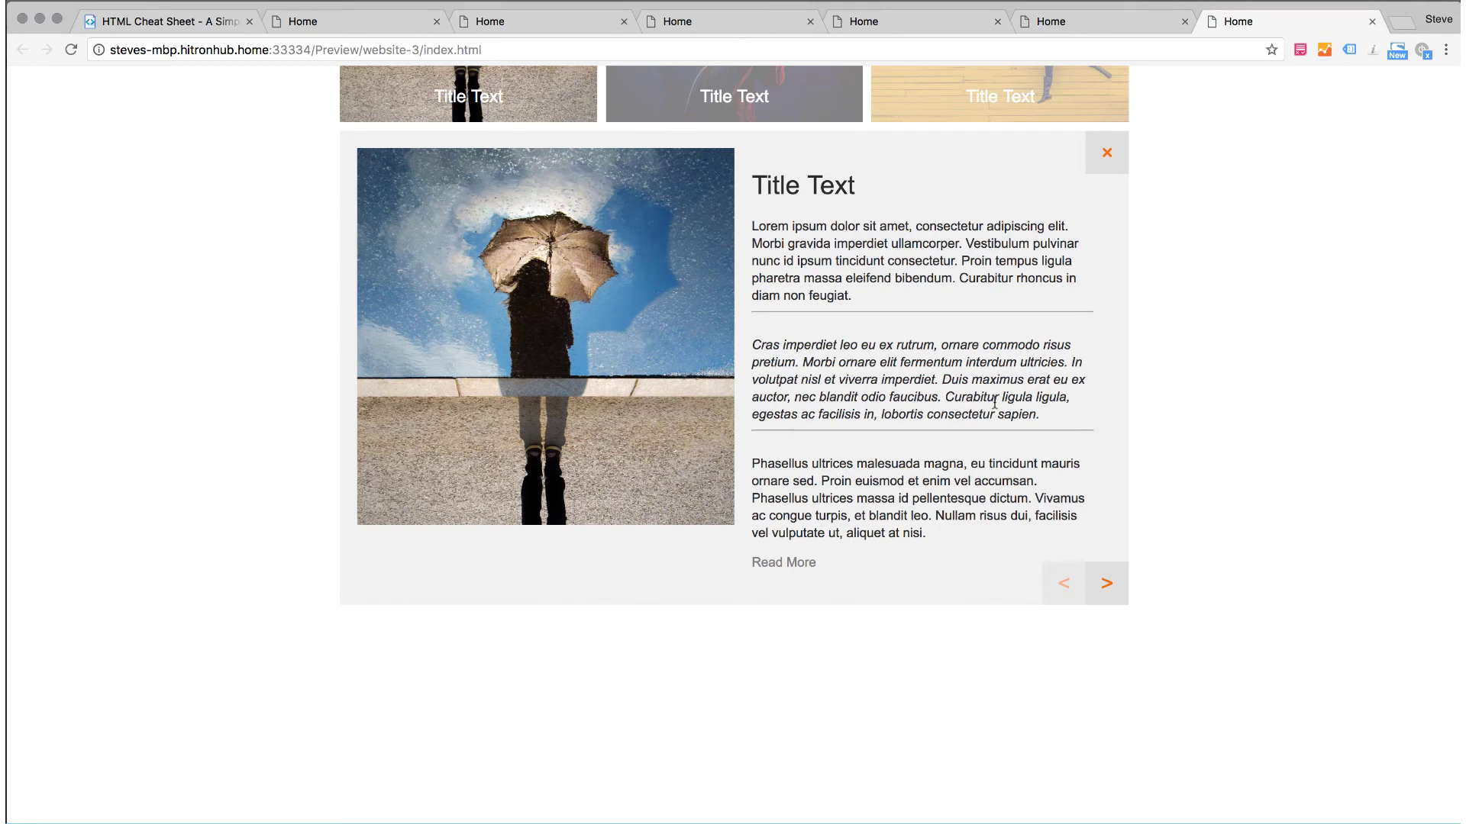
# Scroll the HTML Cheat Sheet down to its Images, Linking Tags and Lists sections.
pyautogui.click(214, 24)
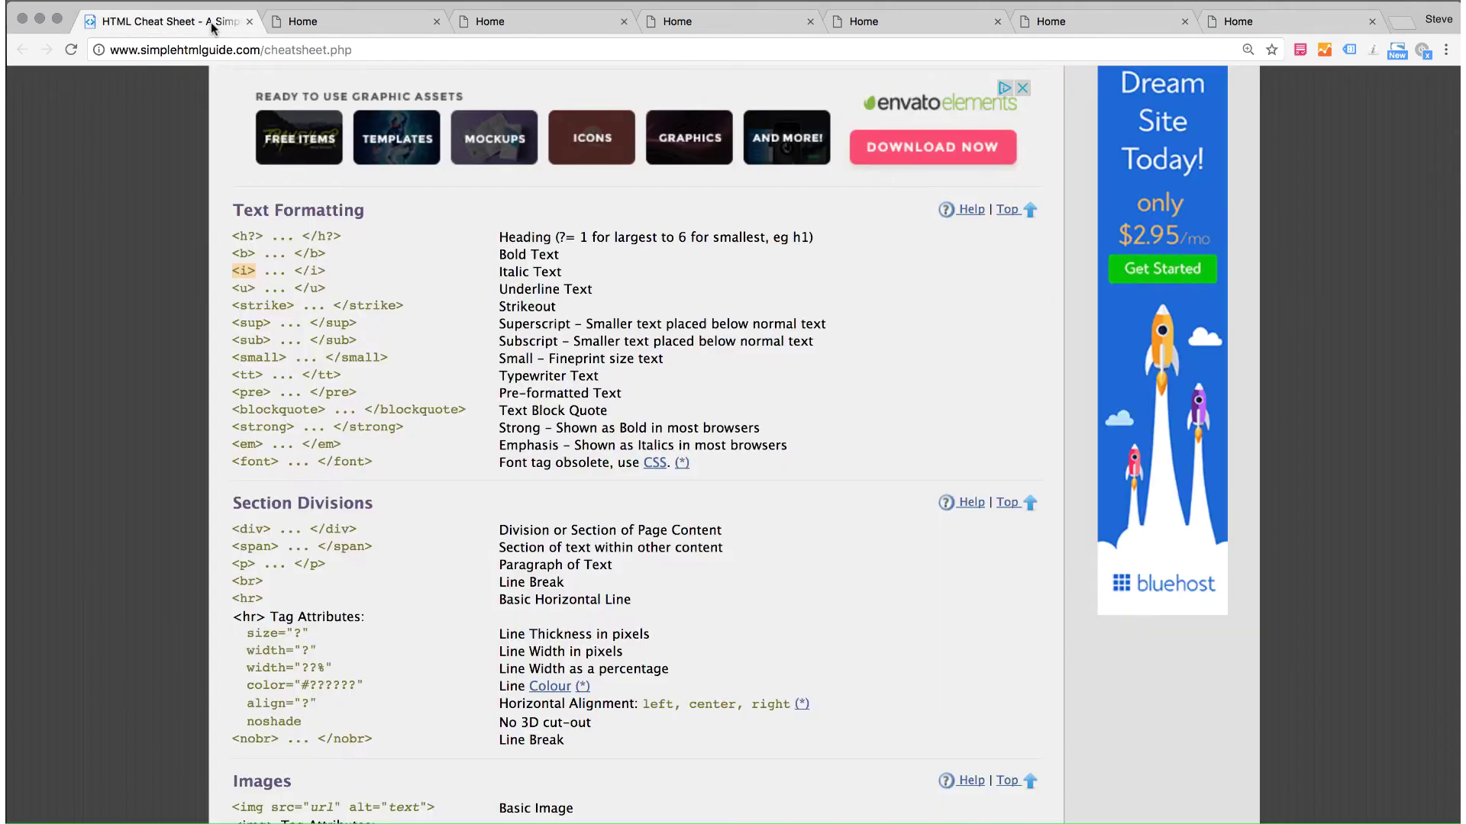
pyautogui.click(198, 266)
pyautogui.scroll(-5, 198, 267)
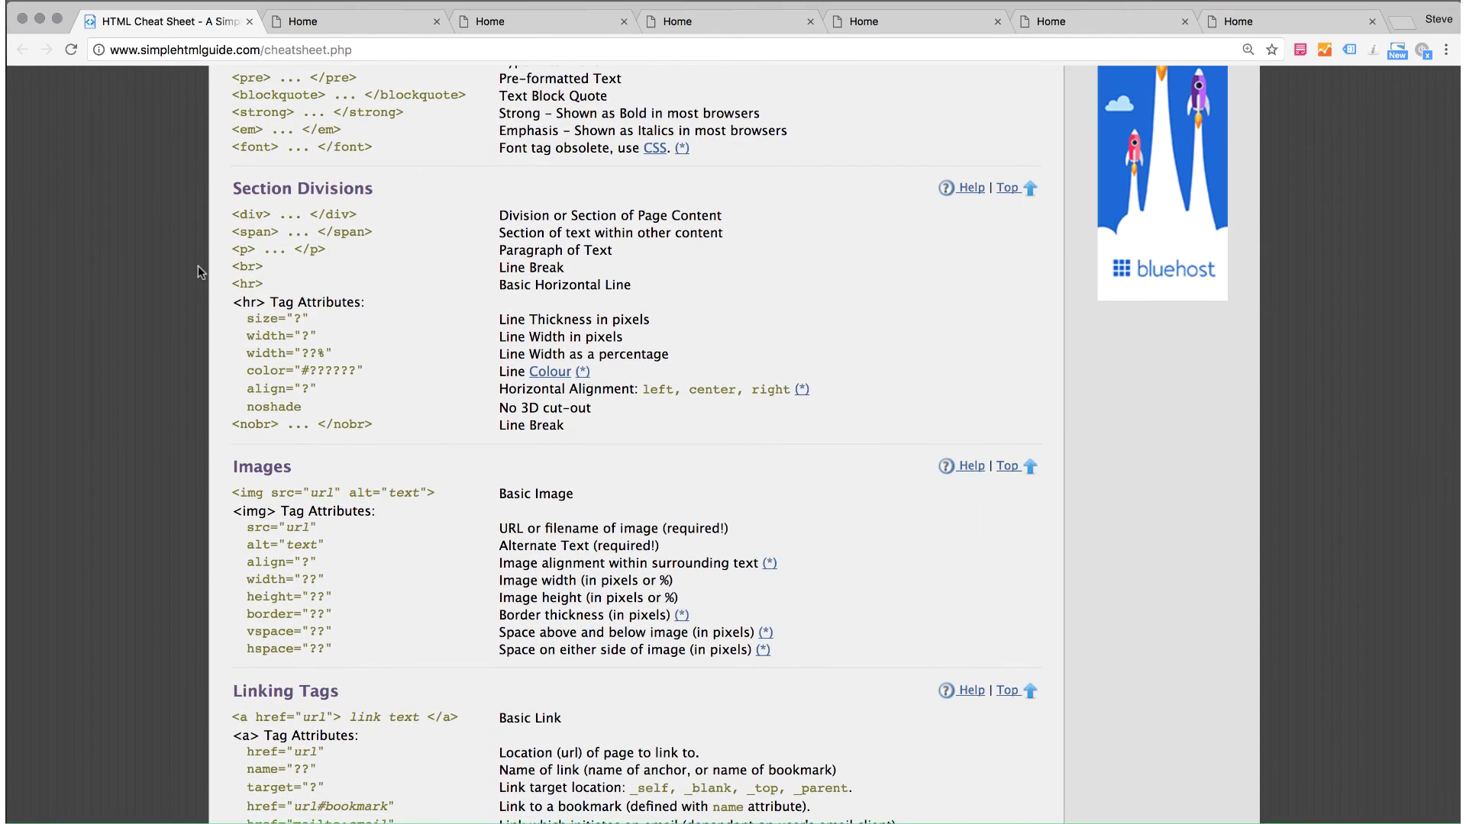
pyautogui.scroll(-3, 198, 267)
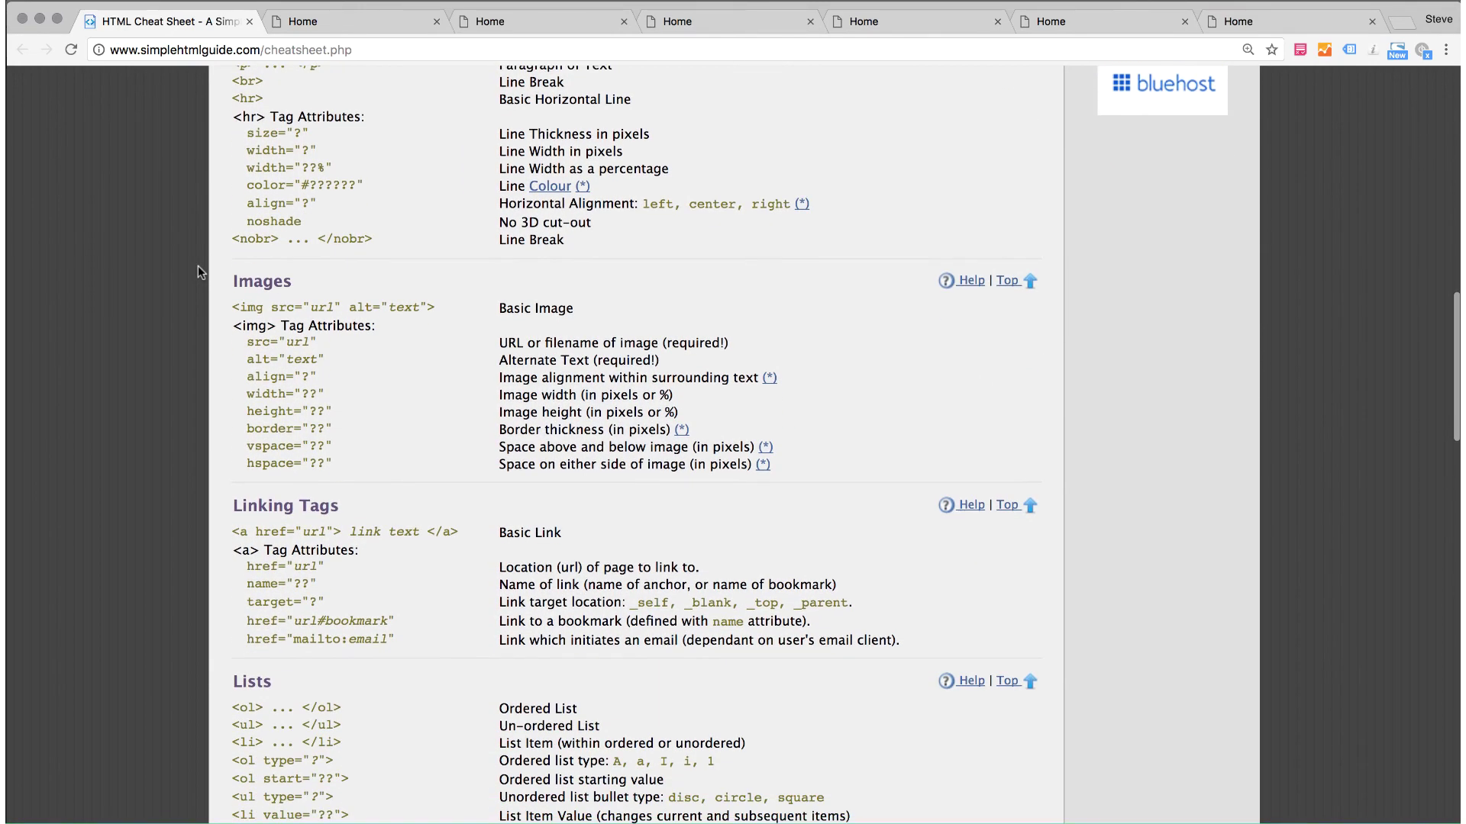